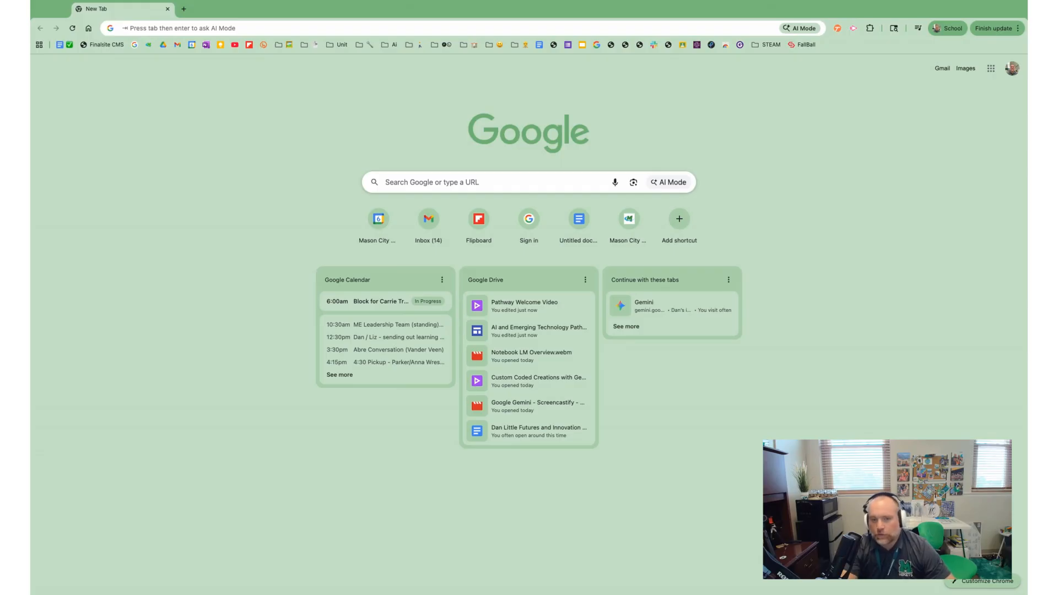
# - Open NotebookLM at notebooklm.google.com and create a new notebook
pyautogui.write('notebooklm.google.com')
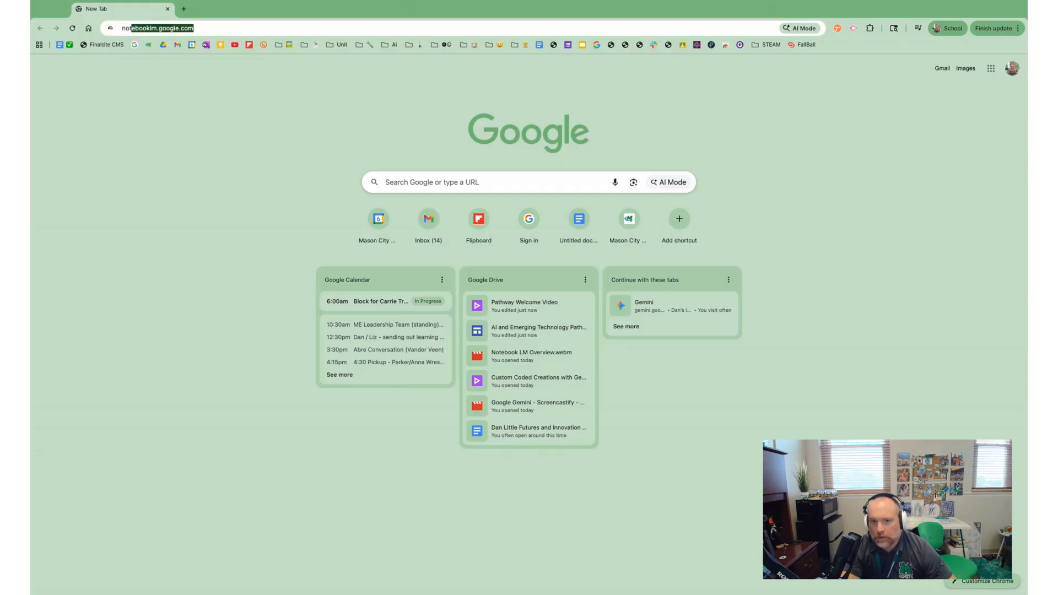
pyautogui.press('Return')
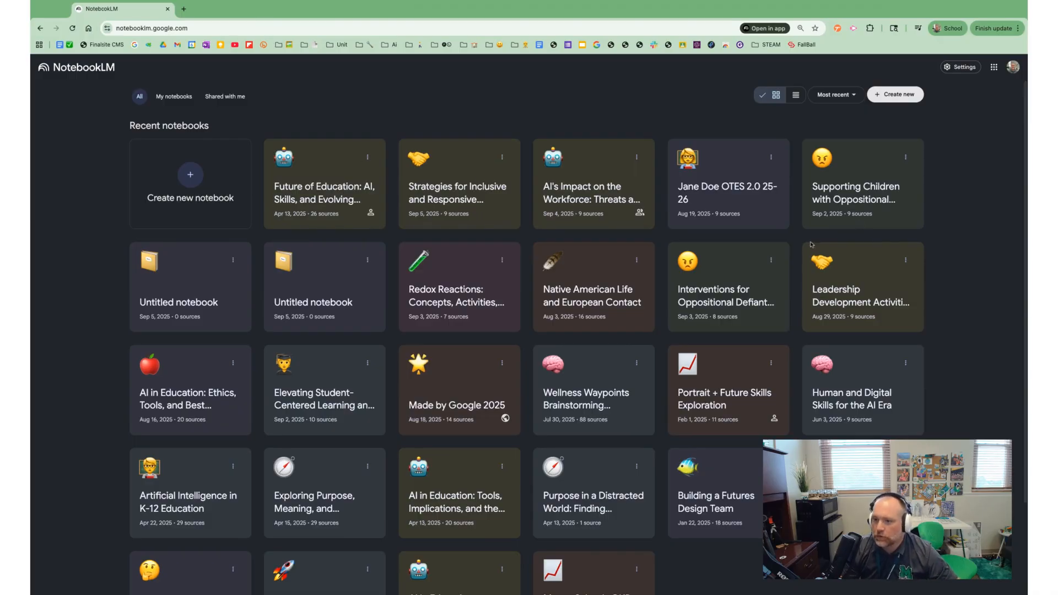
pyautogui.scroll(-2, 580, 330)
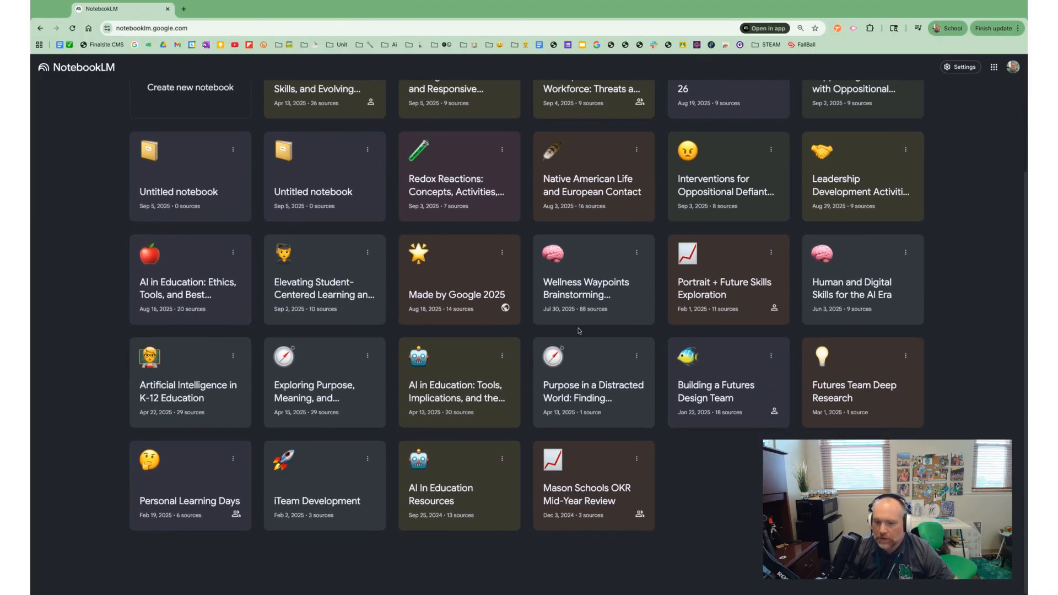
pyautogui.scroll(2, 577, 331)
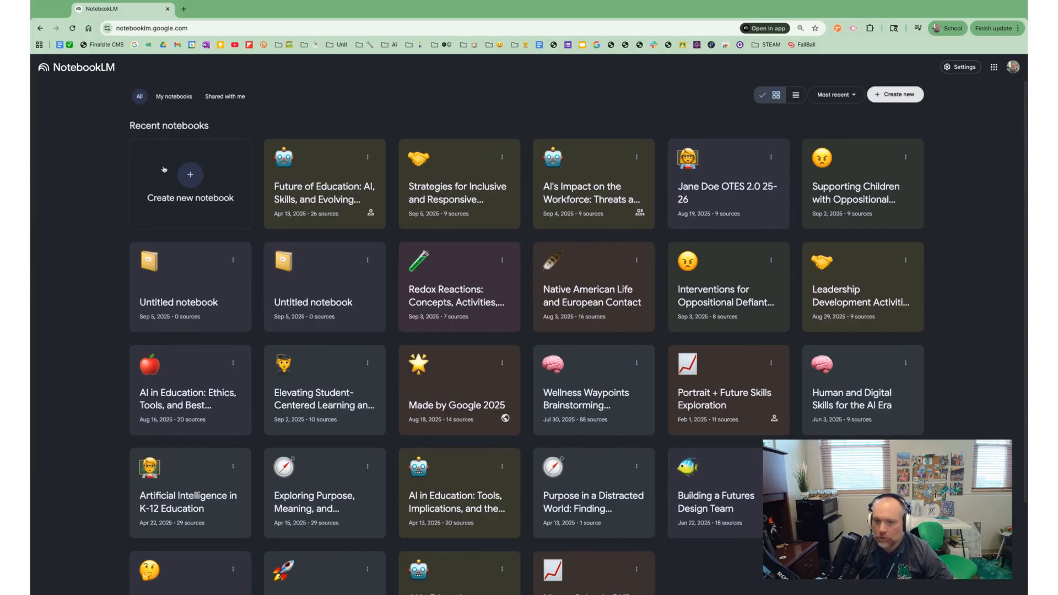
pyautogui.click(190, 176)
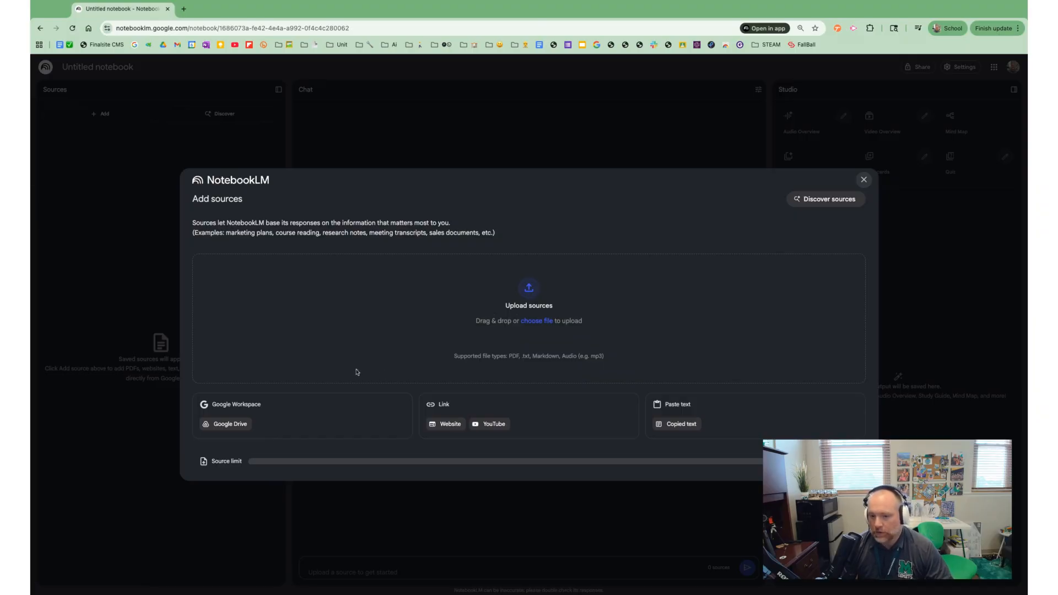
# - Search Google Drive for "Civil War Battles" as possible sources for the new notebook
pyautogui.click(238, 425)
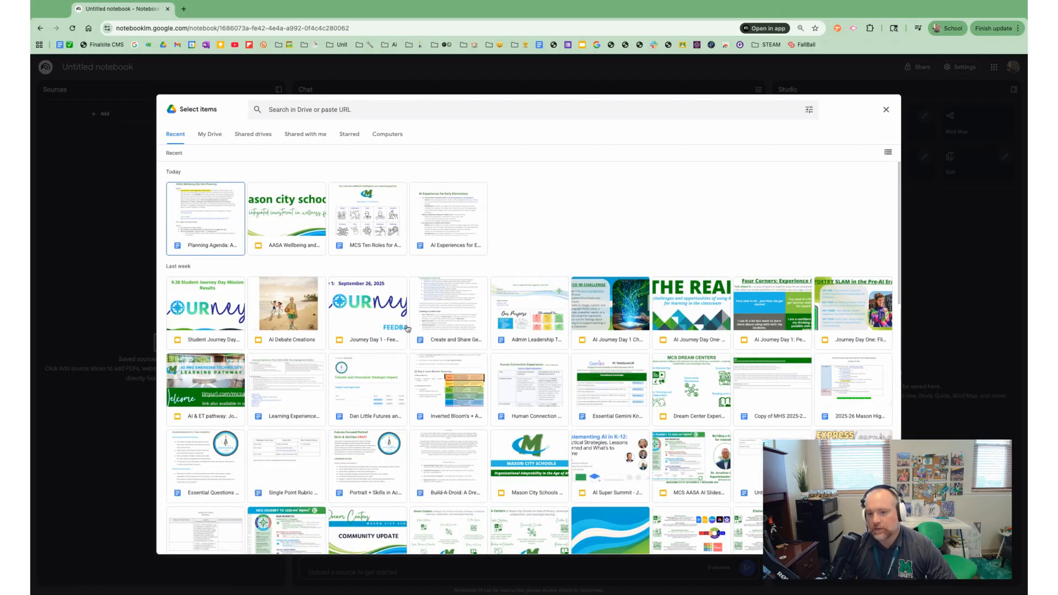
pyautogui.scroll(-5, 332, 330)
pyautogui.scroll(5, 333, 330)
pyautogui.click(303, 109)
pyautogui.write('Civil War Battles')
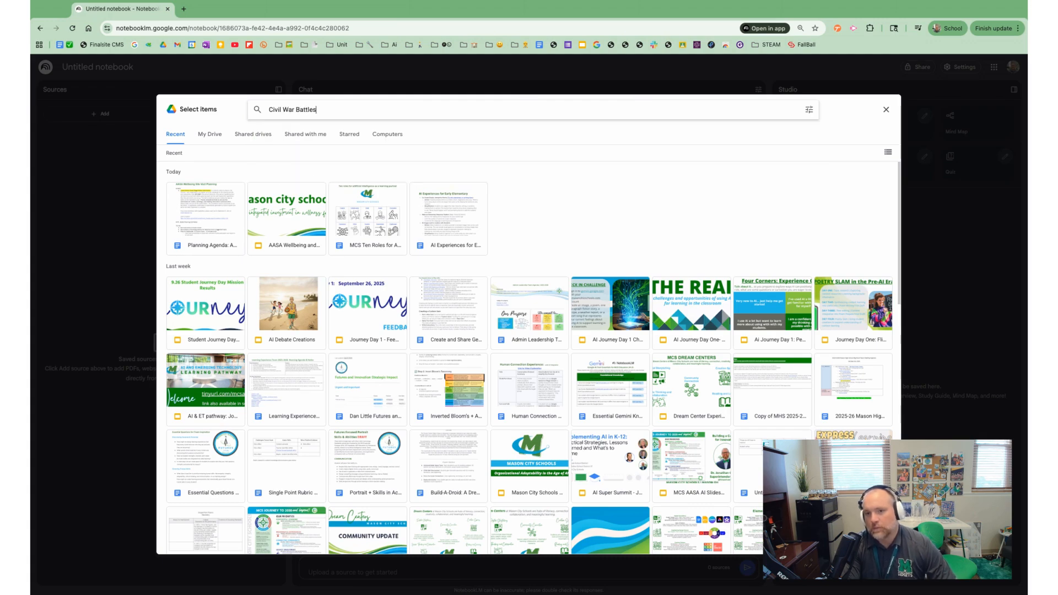
pyautogui.press('Return')
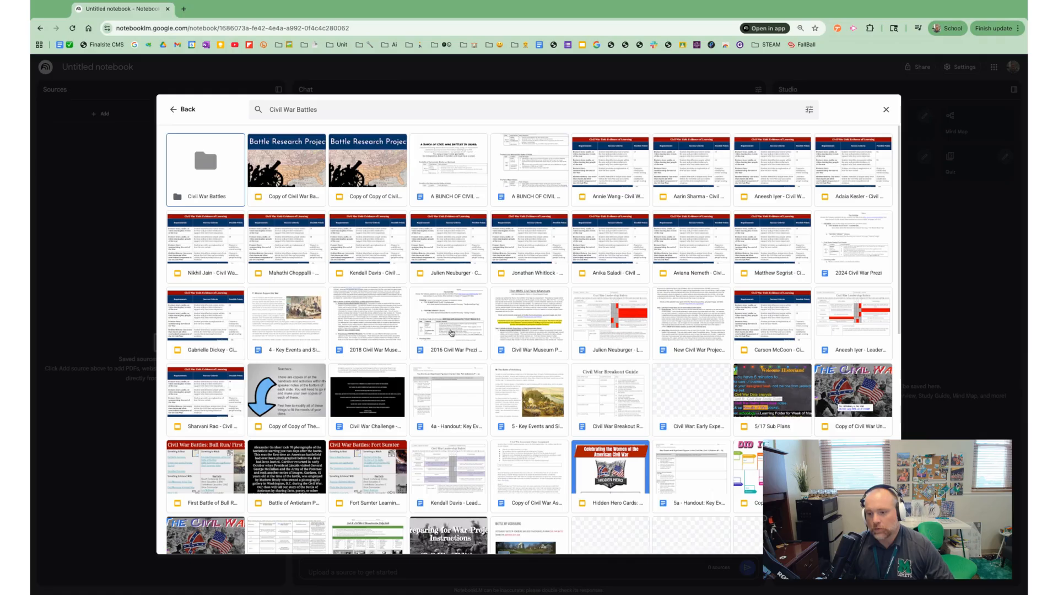
# - Look through the Drive search results for usable Civil War materials, and close the file picker without selecting anything
pyautogui.scroll(-5, 453, 331)
pyautogui.scroll(-2, 448, 331)
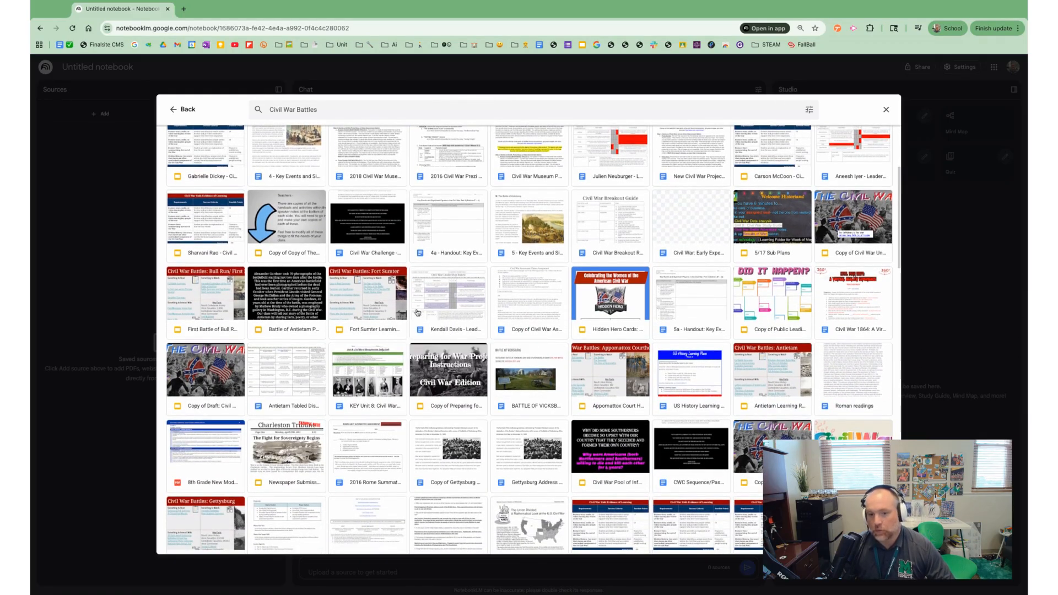
pyautogui.scroll(-1, 419, 311)
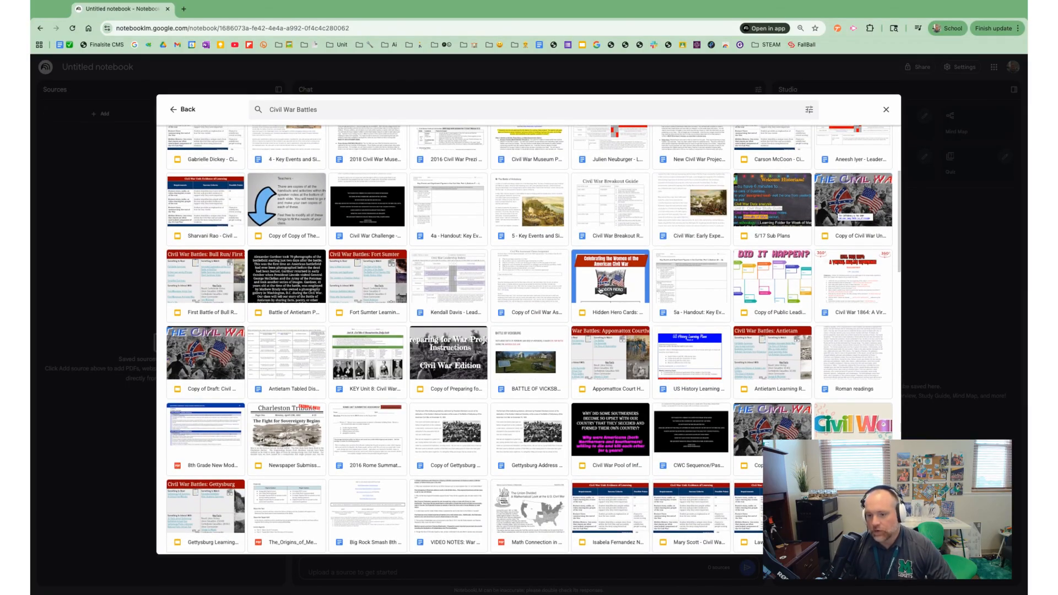
pyautogui.scroll(-2, 588, 292)
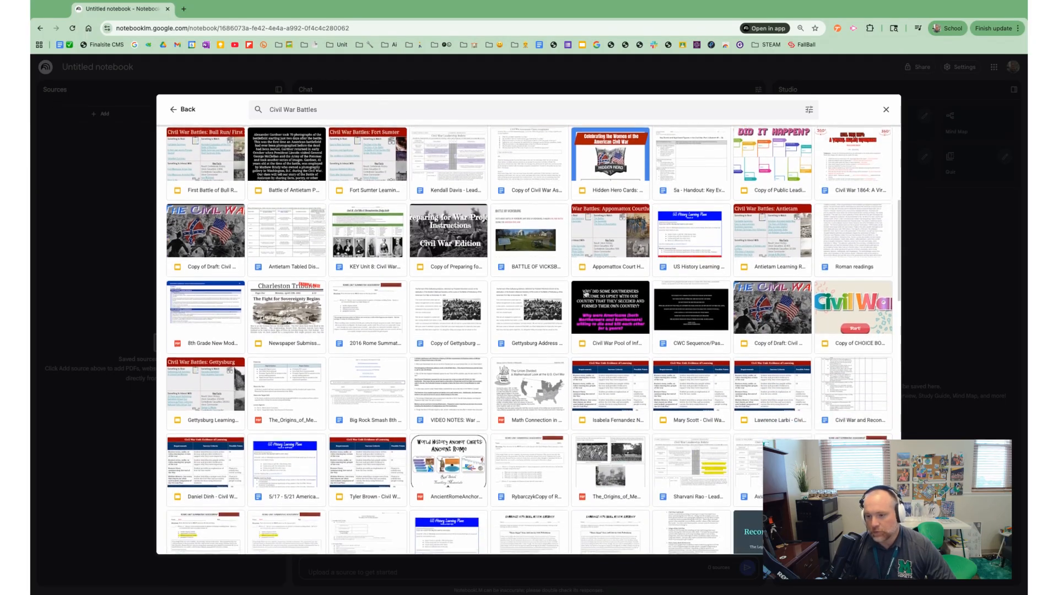
pyautogui.scroll(4, 584, 298)
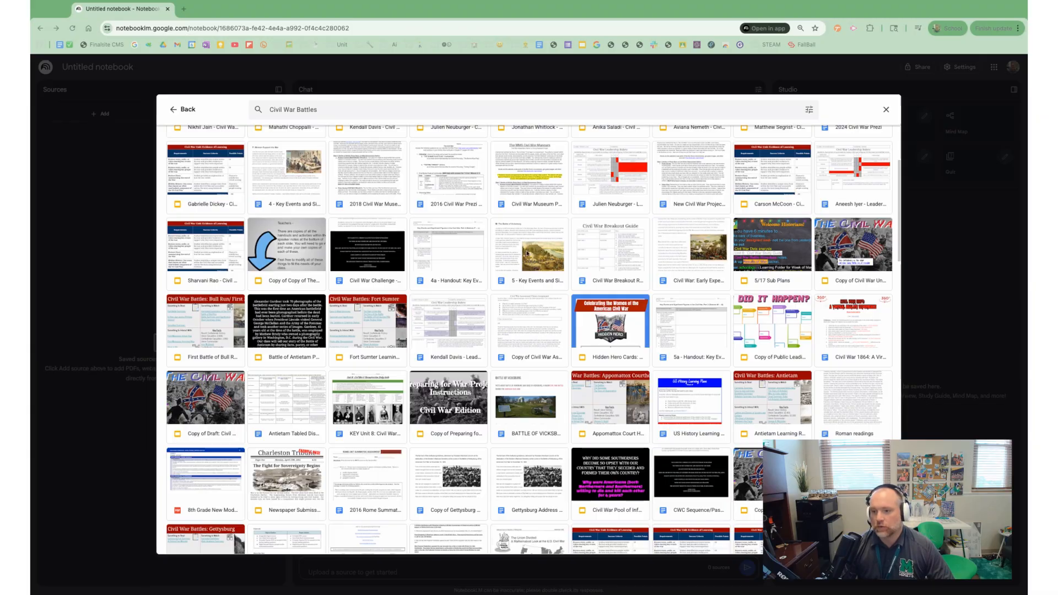
pyautogui.click(885, 111)
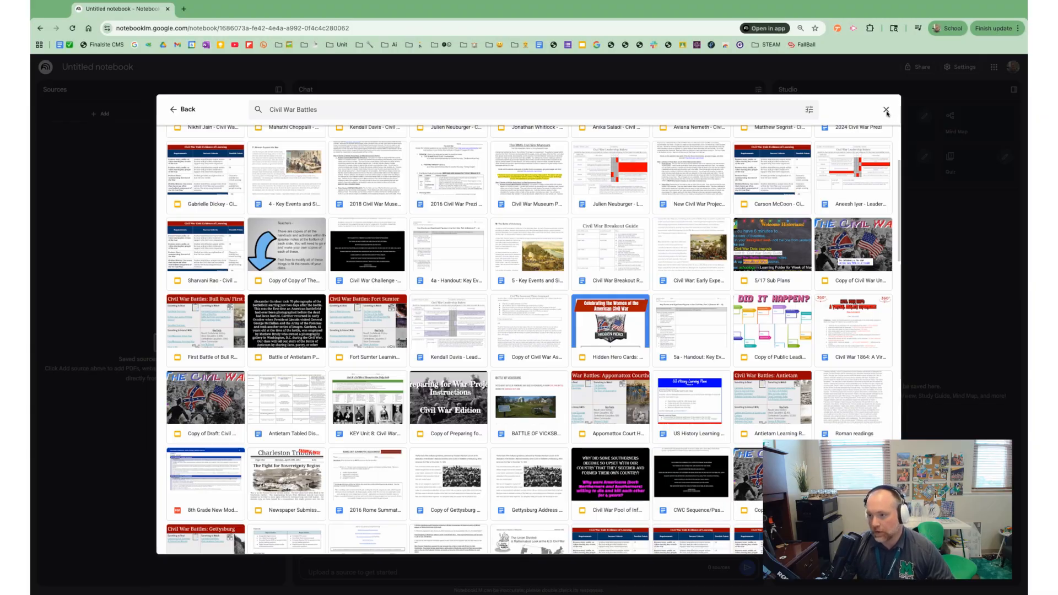
pyautogui.click(887, 112)
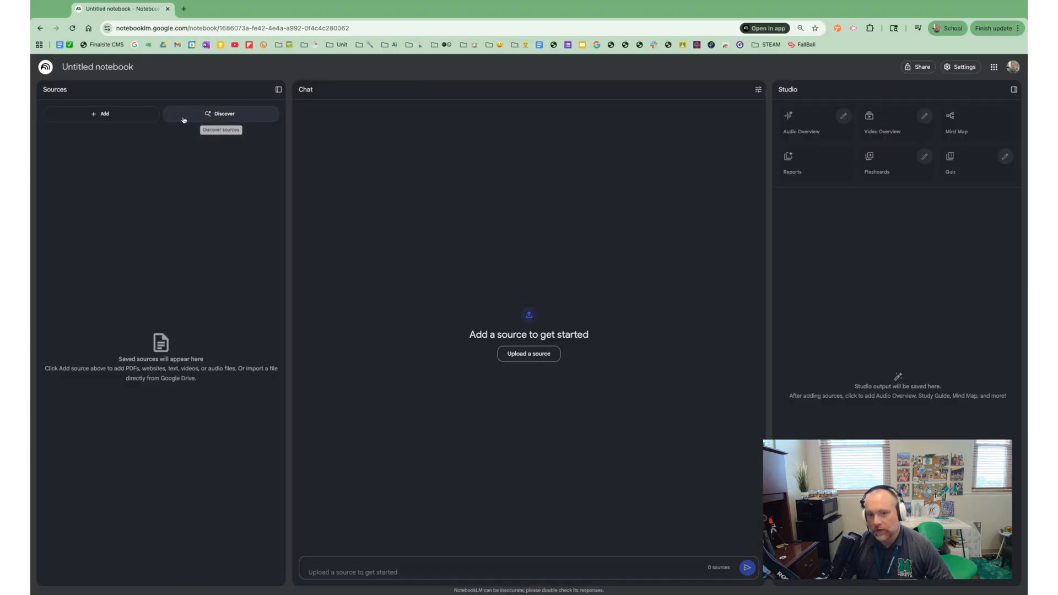
# - Discover web sources for the notebook using the description "Resources for teaching the US civil war to 8th graders"
pyautogui.click(108, 117)
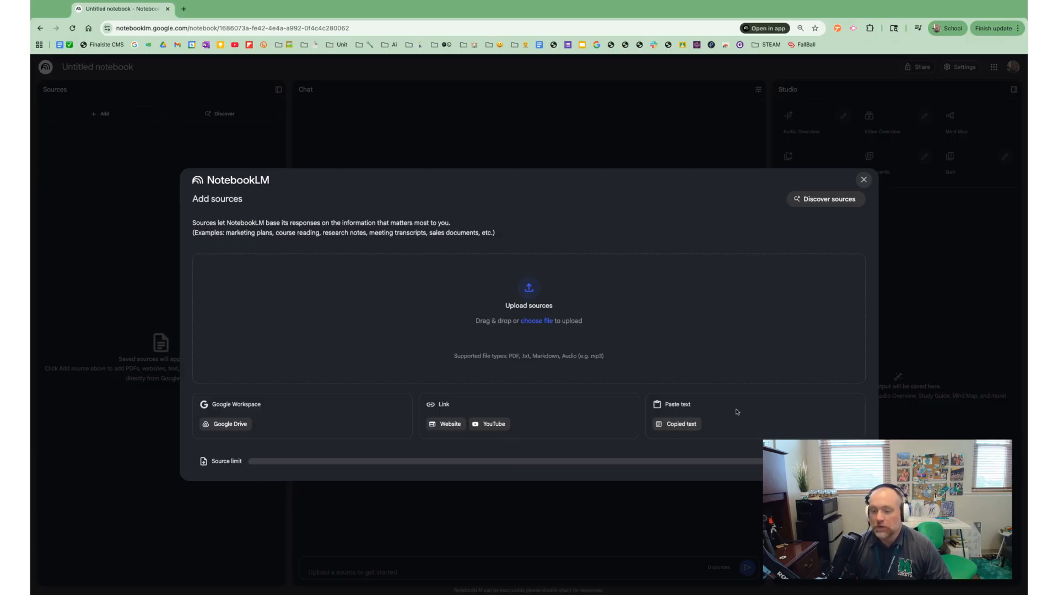
pyautogui.click(807, 203)
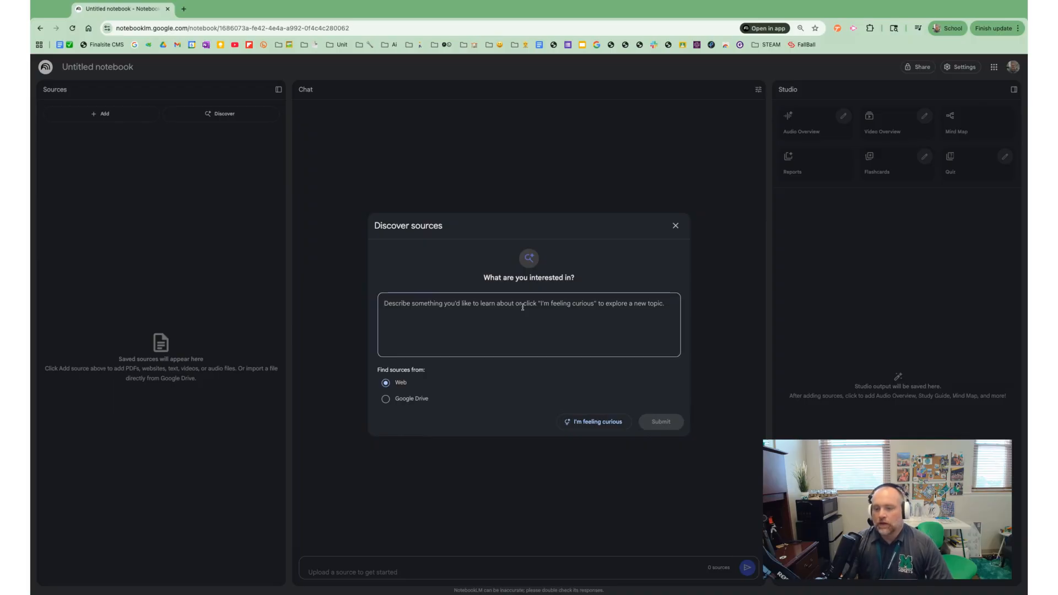
pyautogui.write('Resources for')
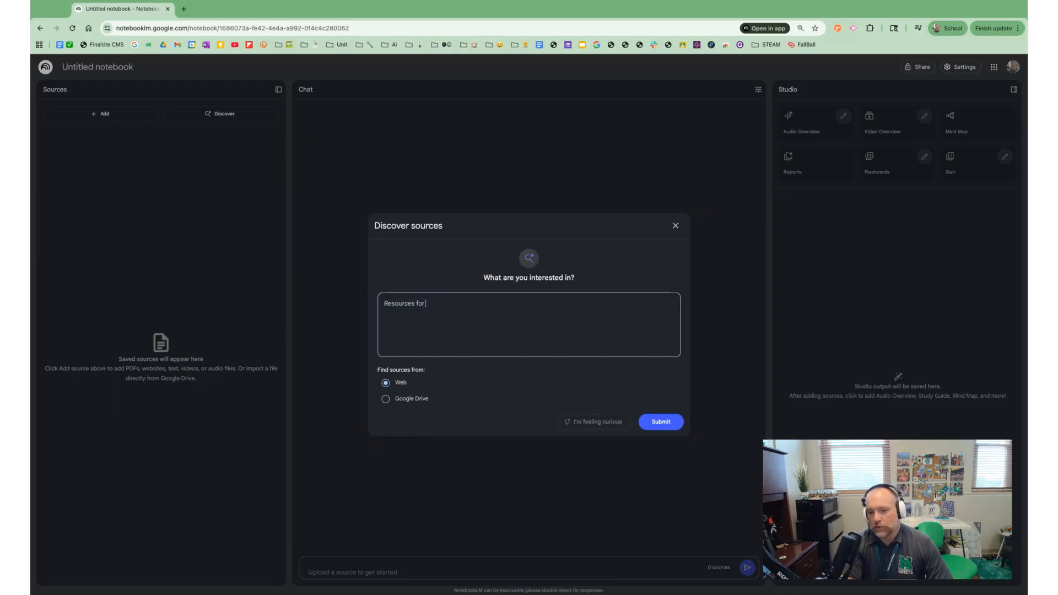
pyautogui.write(' taching the US')
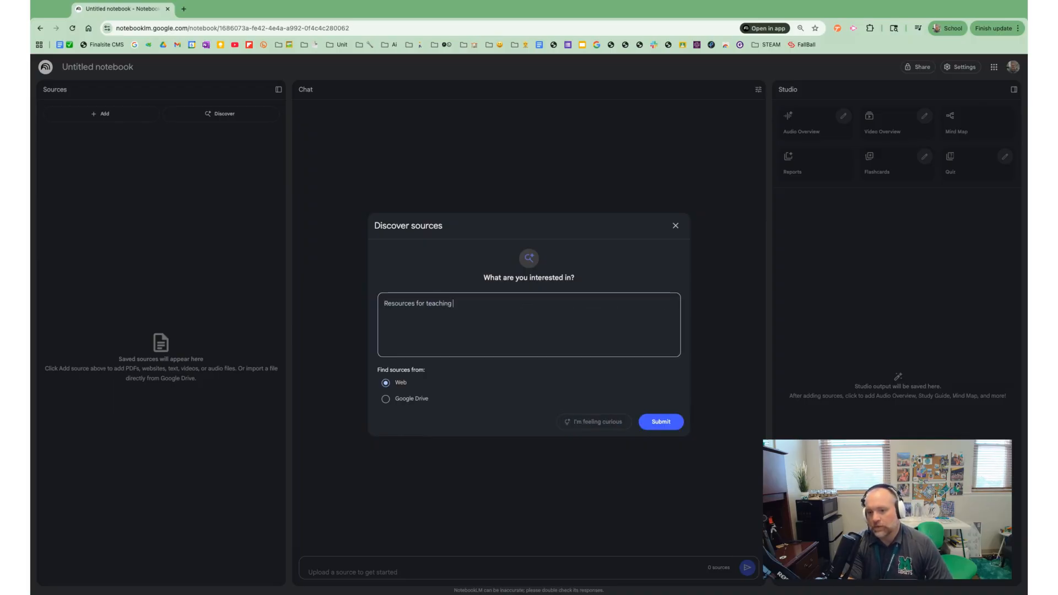
pyautogui.write(' covil war to 8th graders')
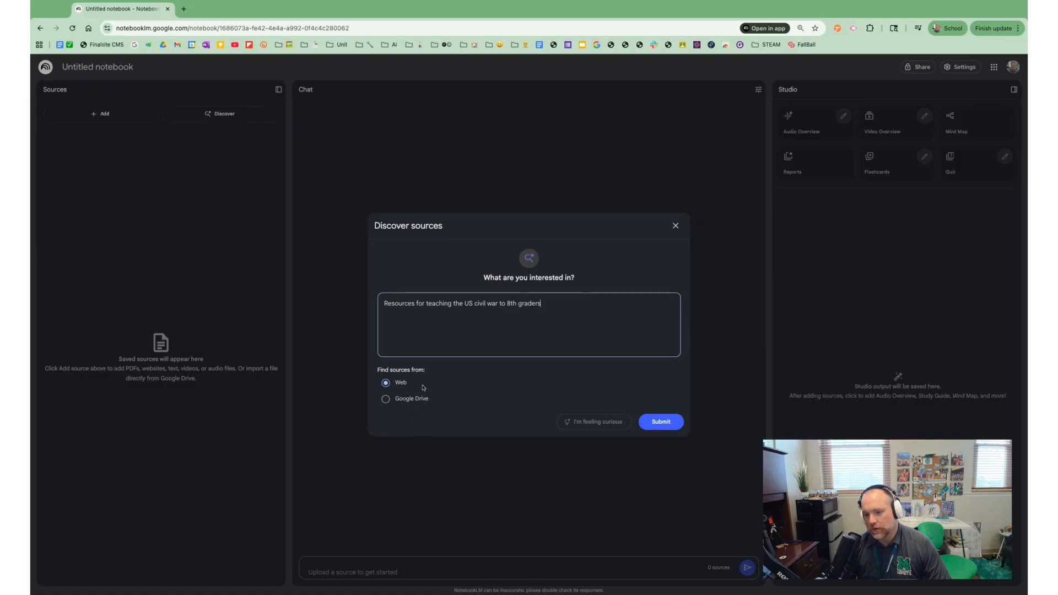
pyautogui.click(658, 423)
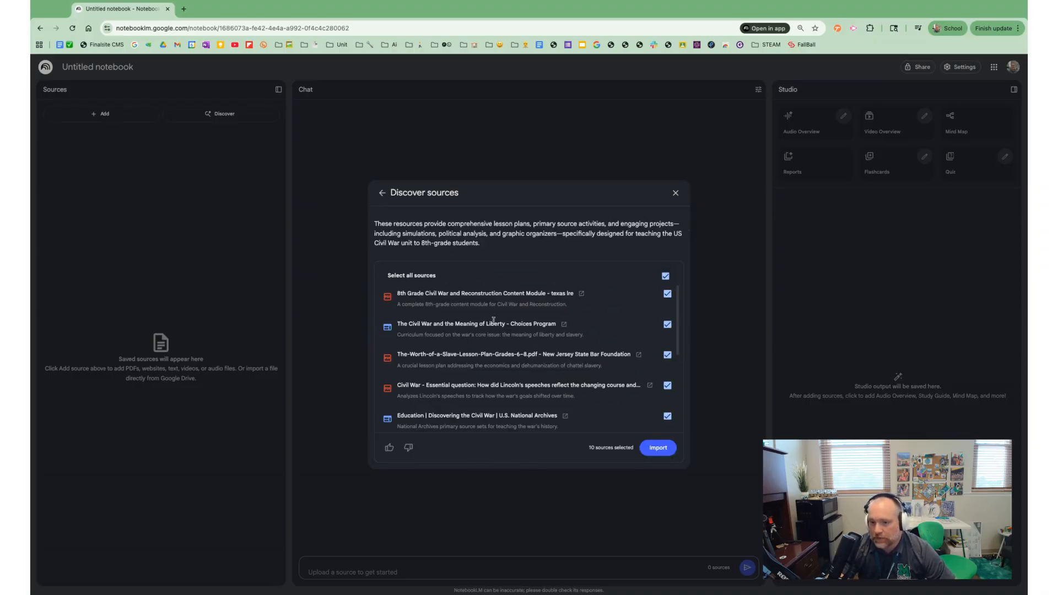
# - Review the discovered sources, exclude "The Lost Cause Myth: A Legacy of Reconstruction", and import all the others
pyautogui.scroll(-2, 505, 313)
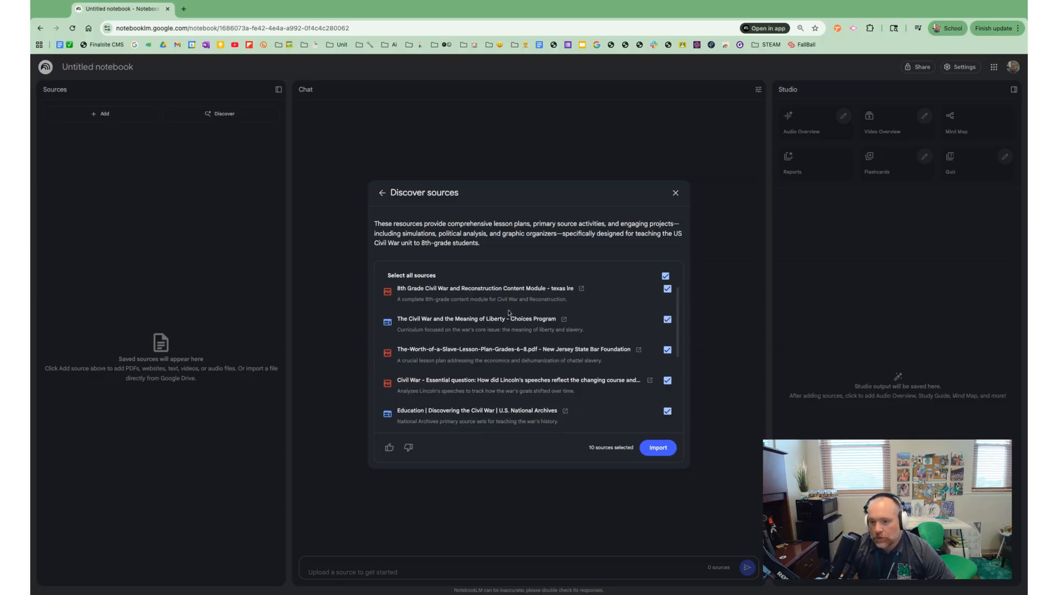
pyautogui.scroll(-1, 509, 312)
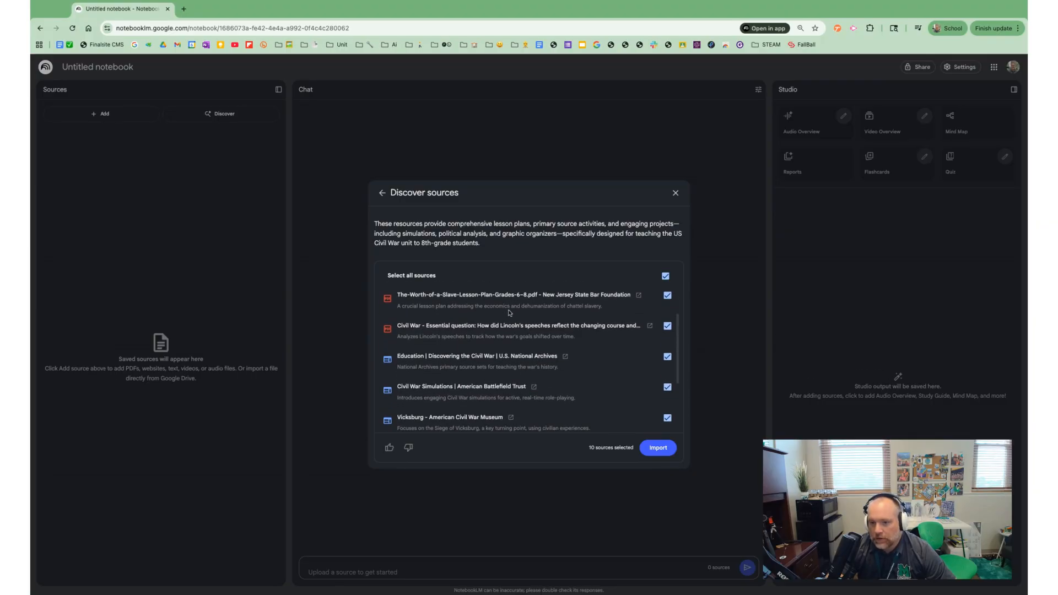
pyautogui.scroll(-2, 528, 359)
pyautogui.scroll(-2, 528, 358)
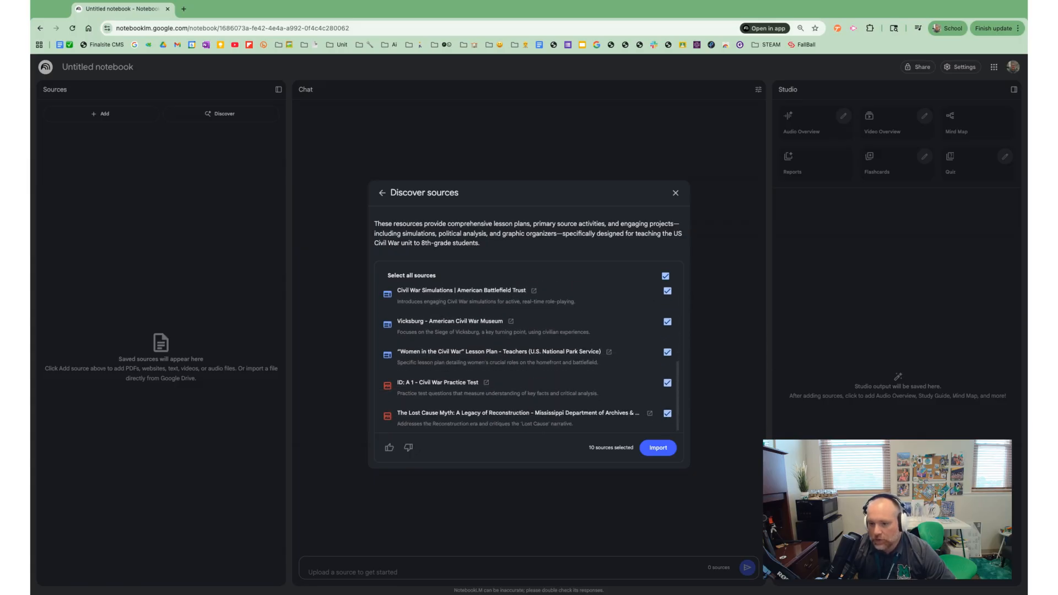
pyautogui.scroll(-1, 546, 342)
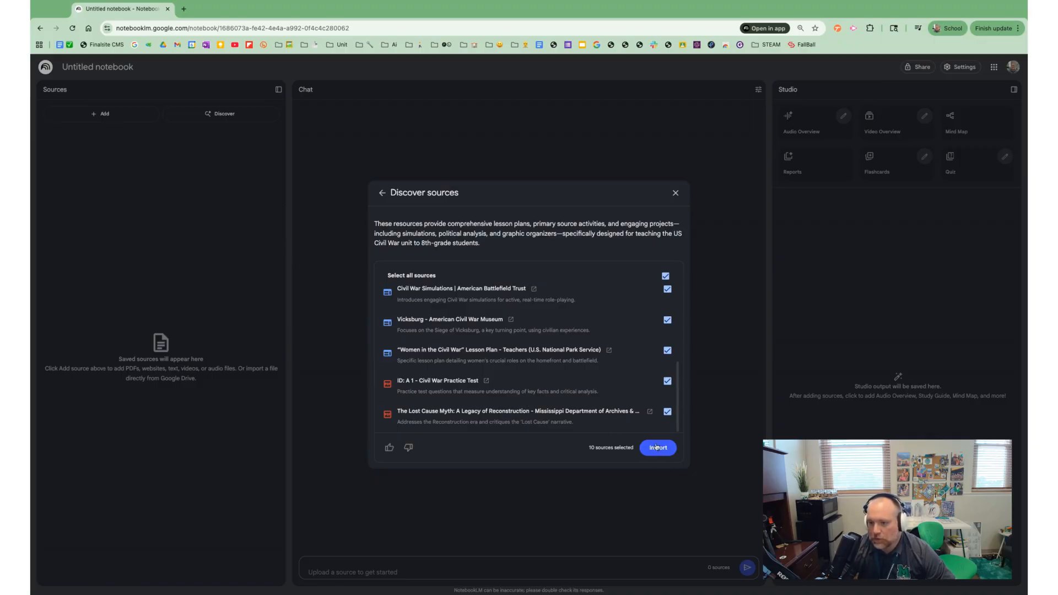
pyautogui.click(667, 412)
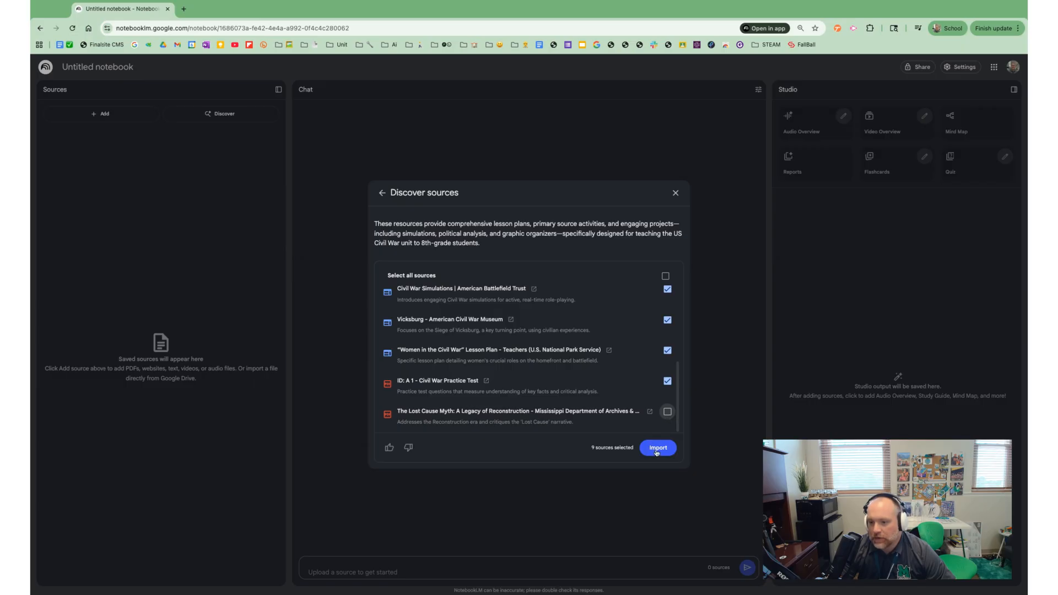
pyautogui.click(657, 448)
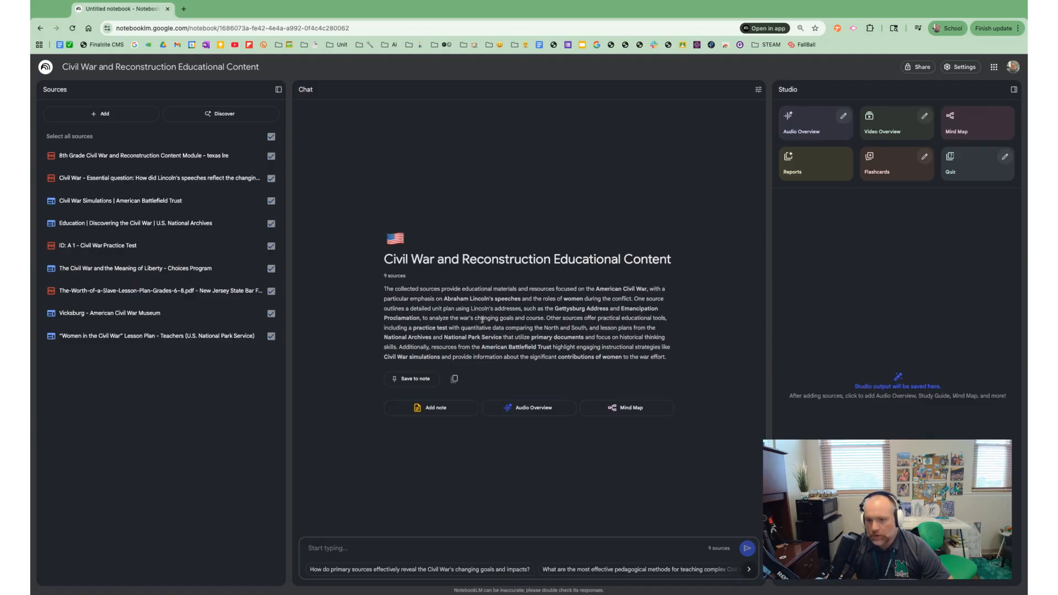
# - Add the Google Drive presentation "Hidden Hero Cards: Women of the War" as another source of the notebook
pyautogui.click(119, 113)
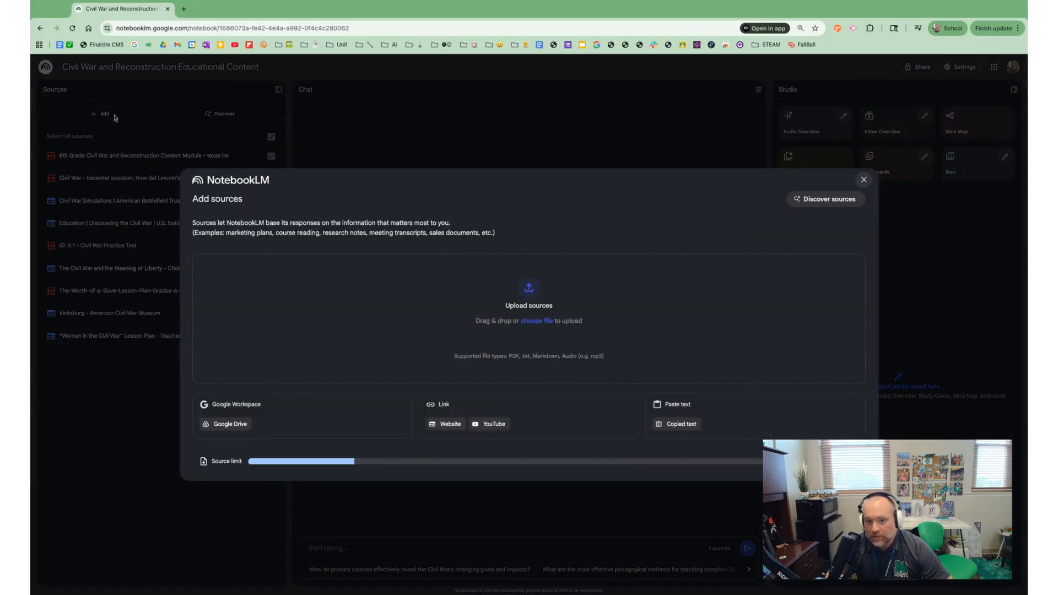
pyautogui.click(235, 426)
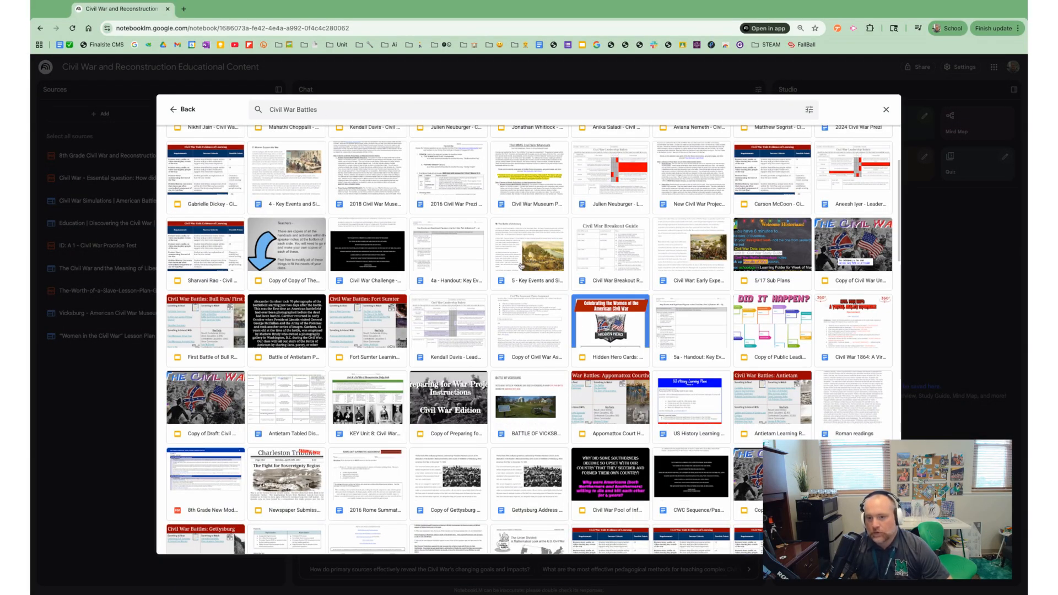
pyautogui.click(573, 302)
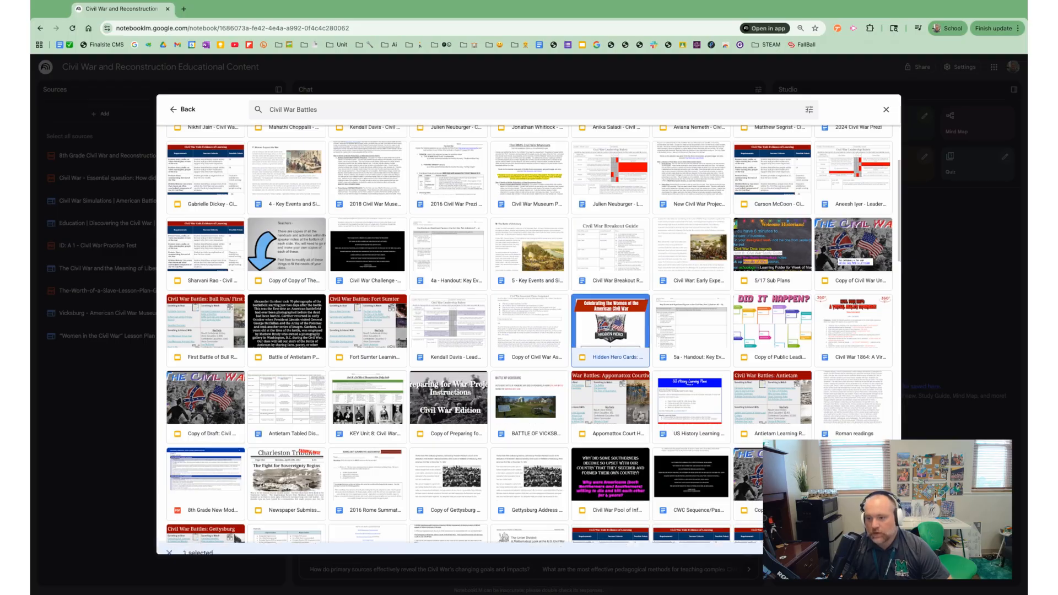
pyautogui.click(875, 542)
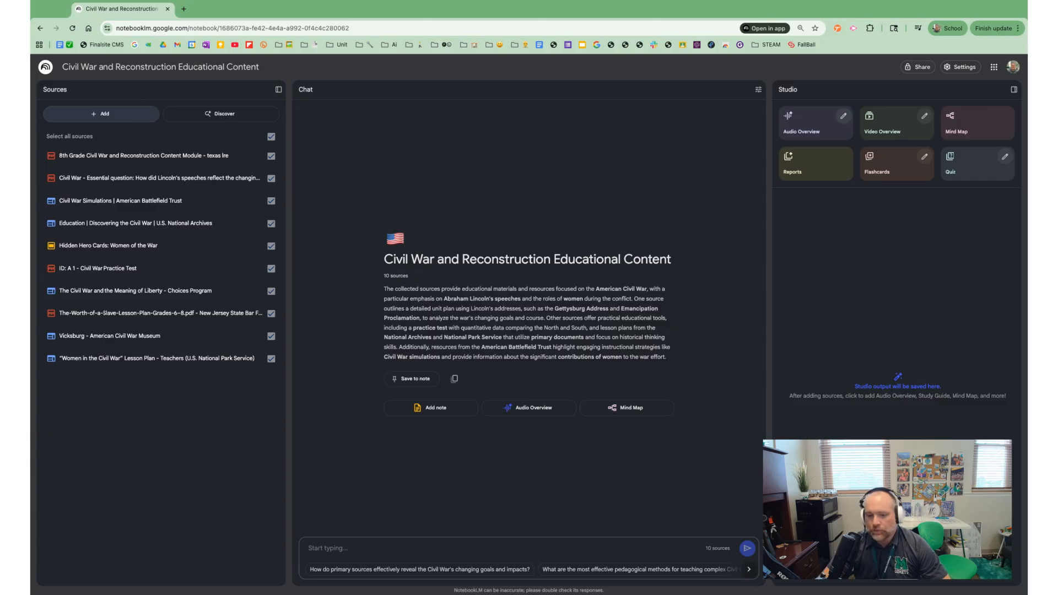
# - Configure the notebook's chat to give Shorter responses and to use a Custom conversational style
pyautogui.click(327, 548)
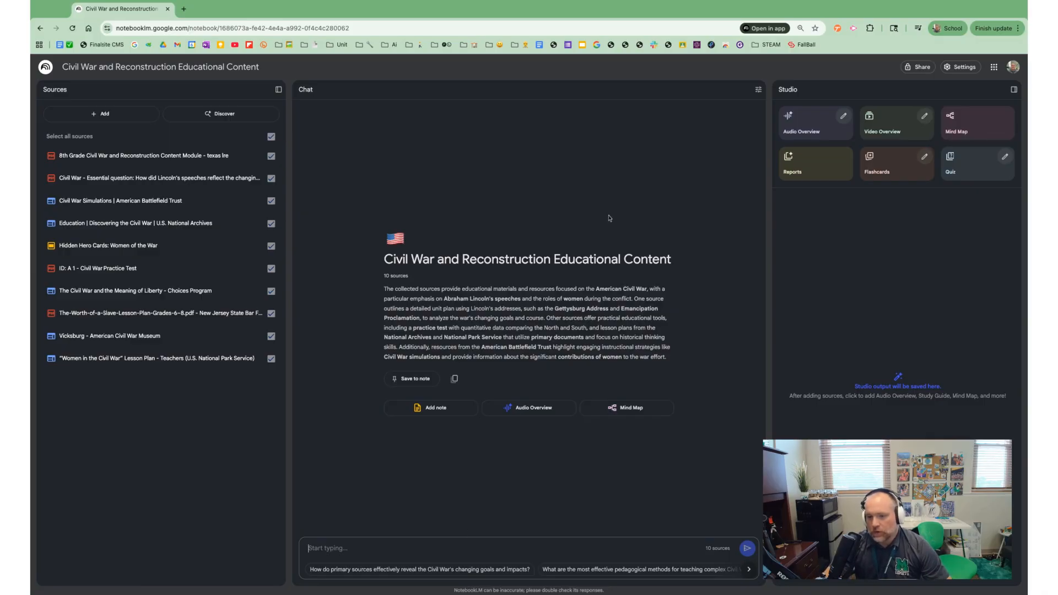
pyautogui.click(758, 91)
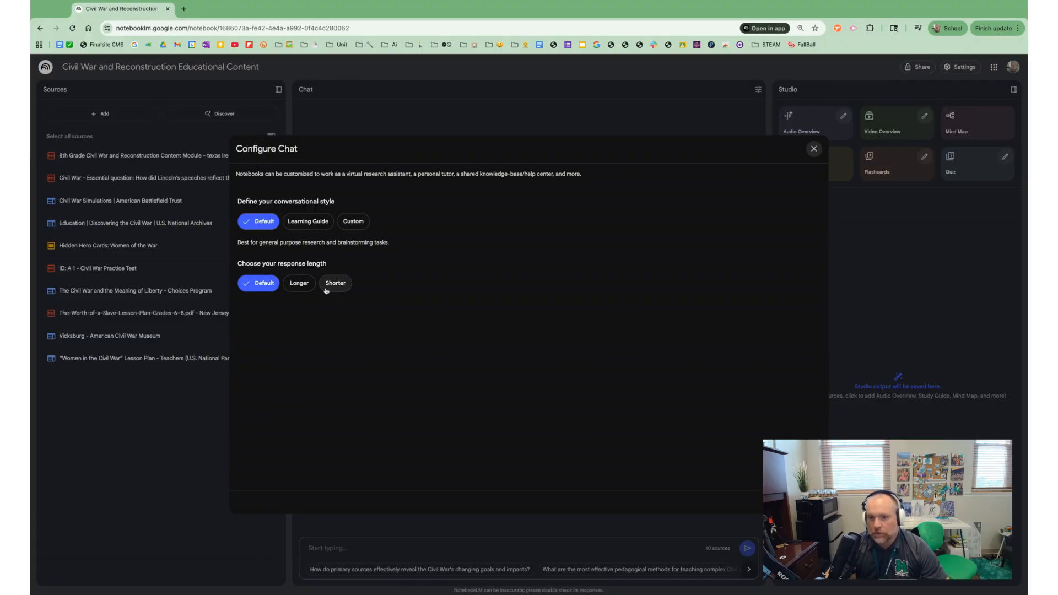
pyautogui.click(341, 283)
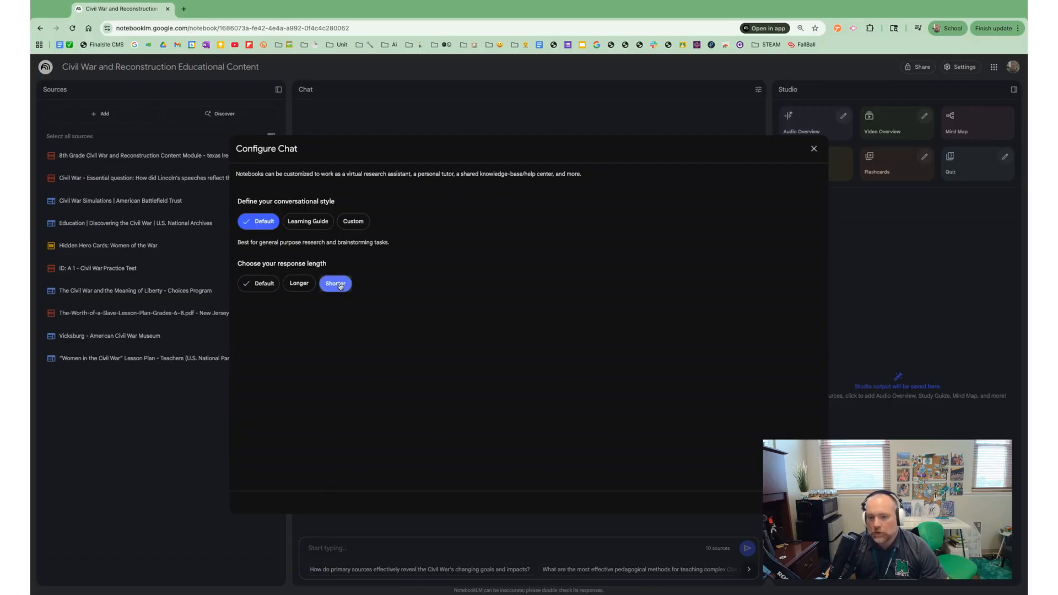
pyautogui.click(353, 221)
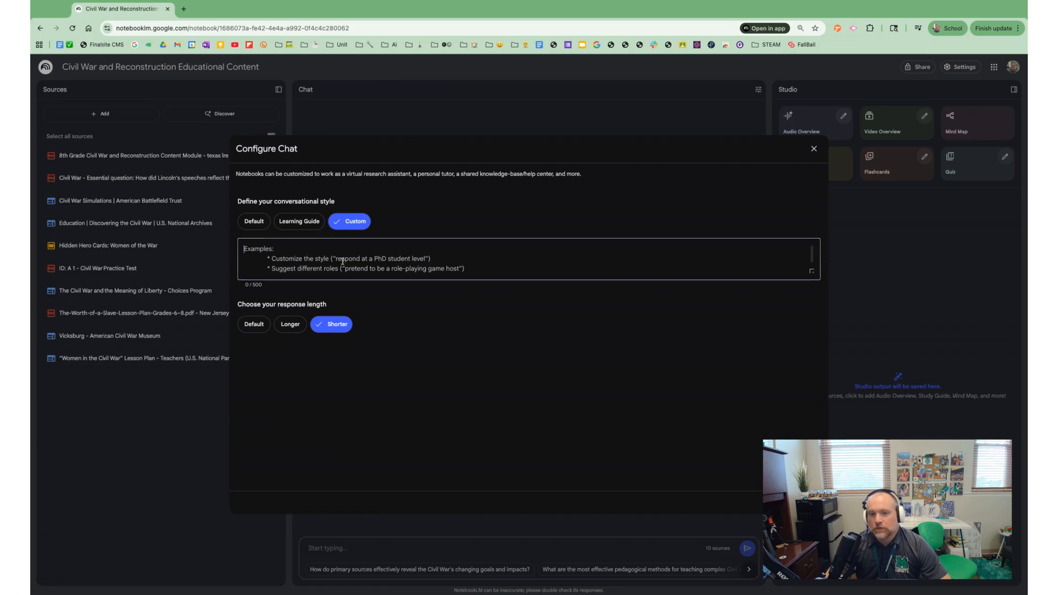
# - Enter and save the instruction "Respond like you are talking to 8th graders. Be engaging, use analogies to help support learning and make them relevant to teenage interests."
pyautogui.write('Resp')
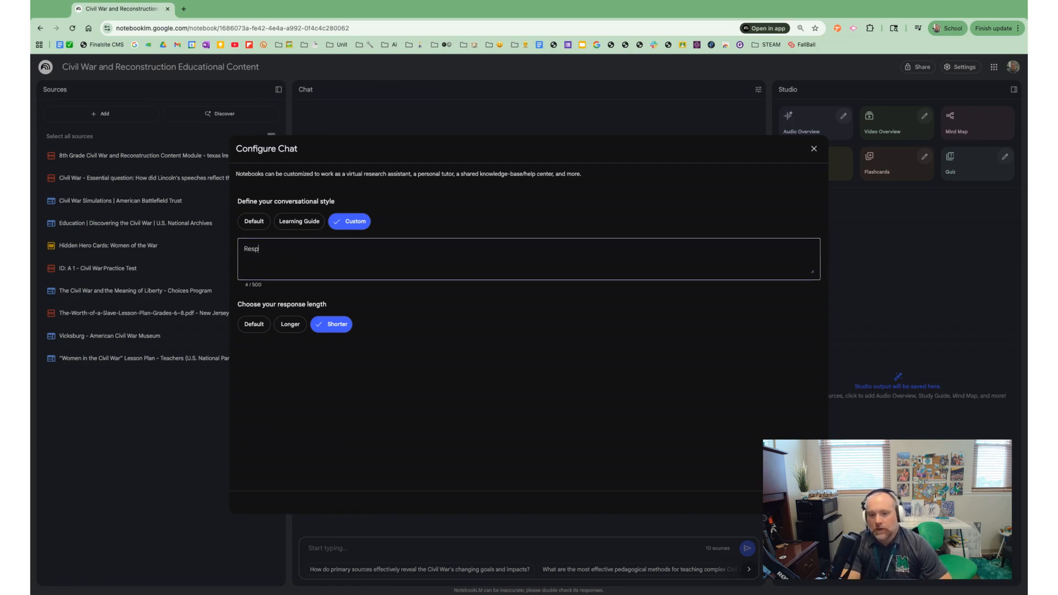
pyautogui.write('ons like y')
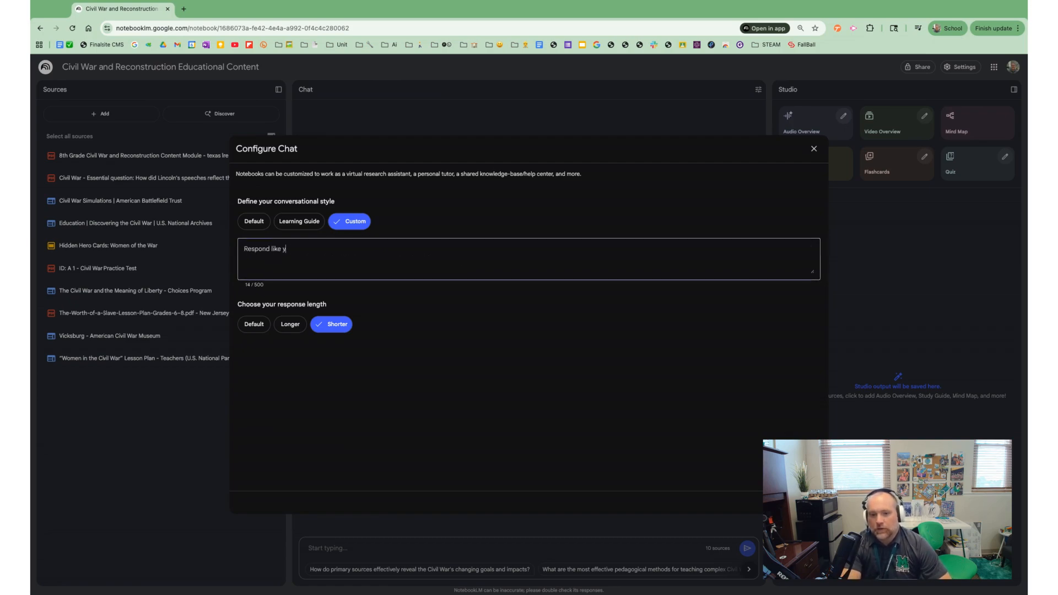
pyautogui.write('ou are talking to ')
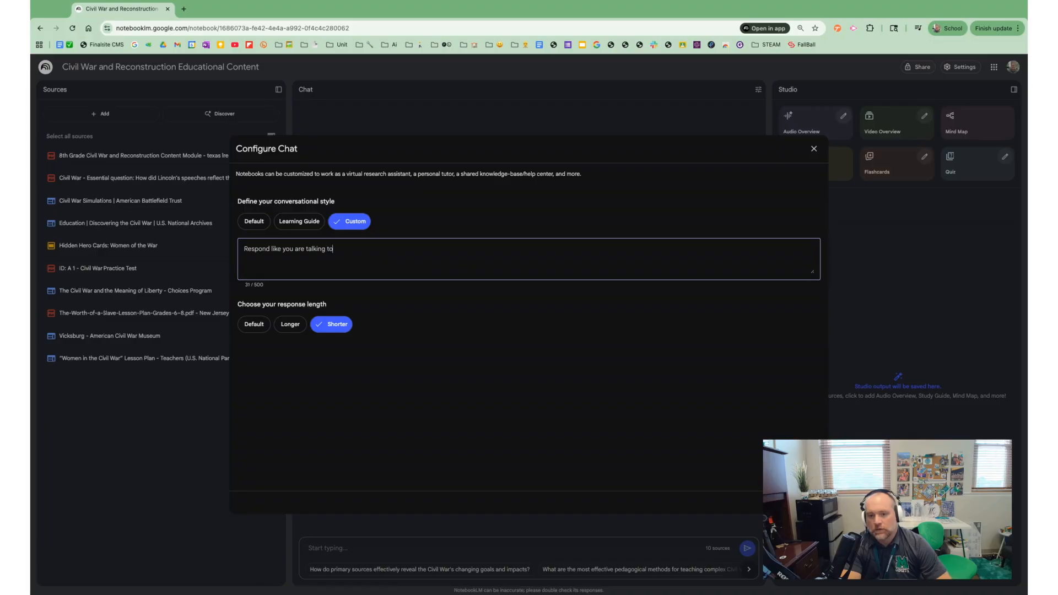
pyautogui.write('8th g')
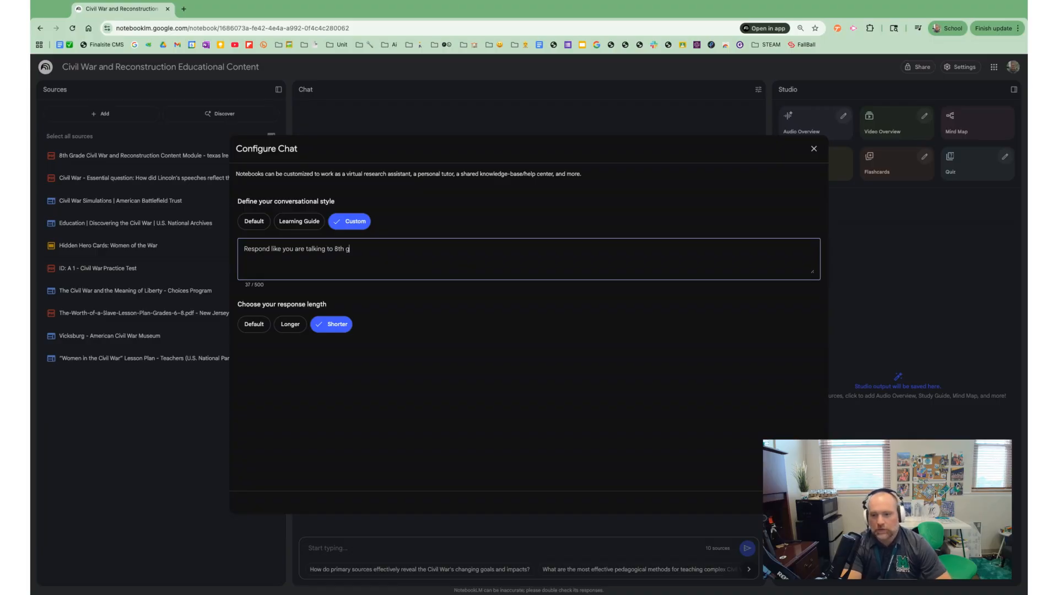
pyautogui.write('raders.  Be engaging, use analogies to help support lea')
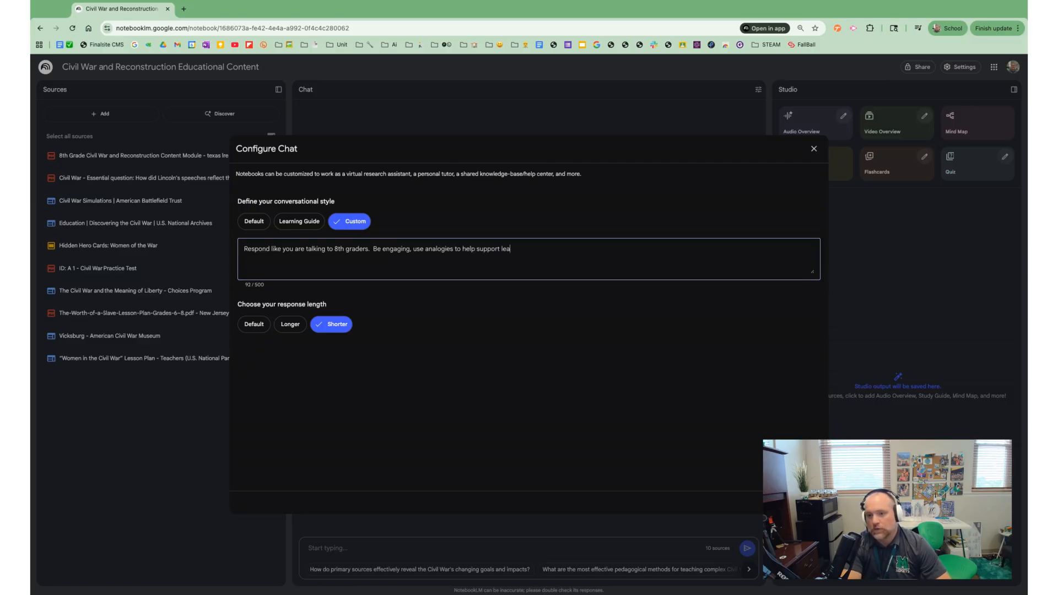
pyautogui.write('rning and make them relevant to teena')
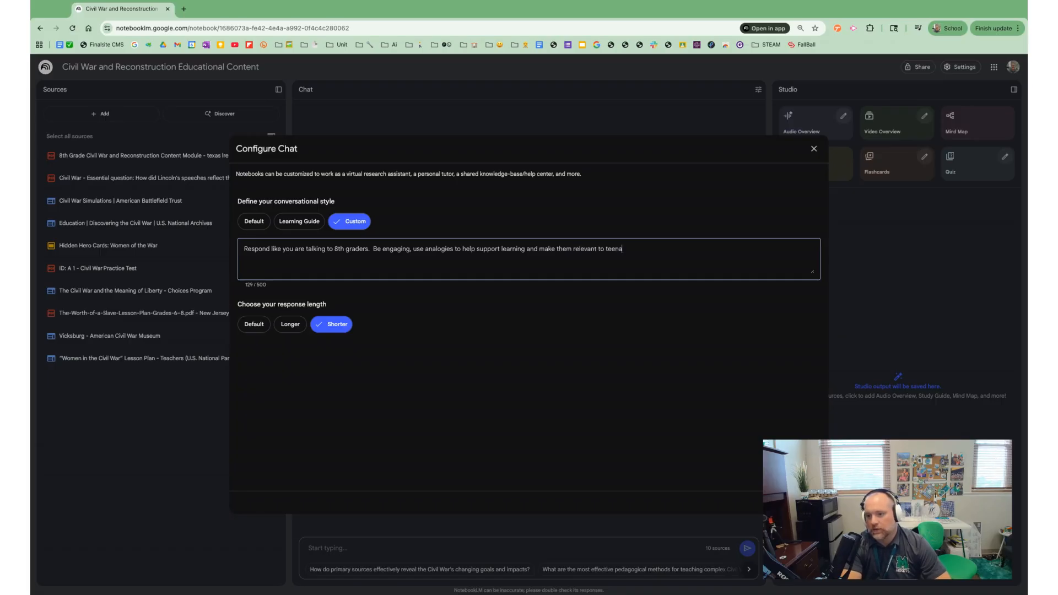
pyautogui.write('ge interests.')
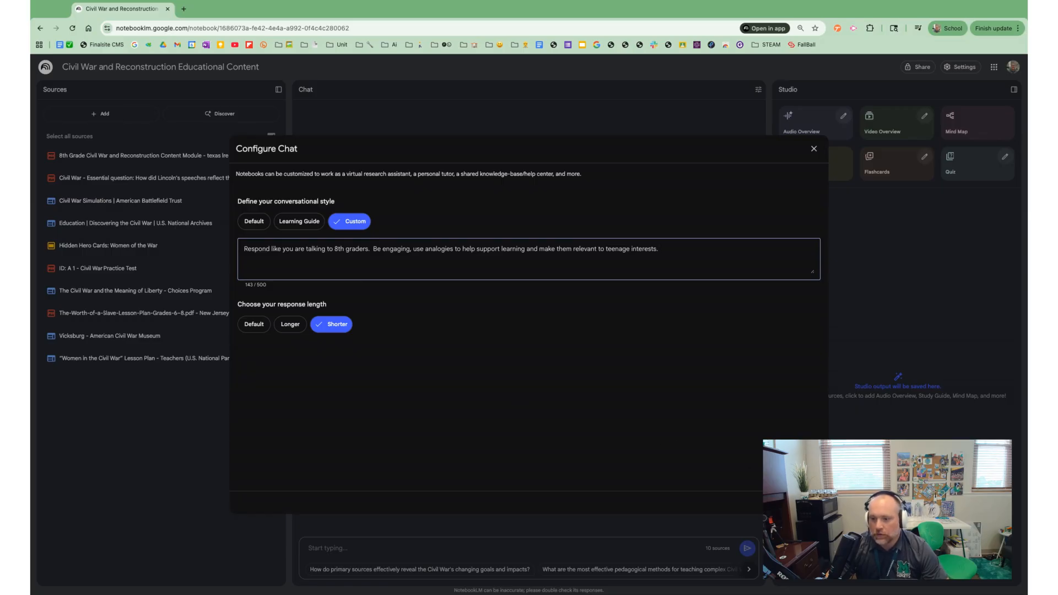
pyautogui.click(799, 503)
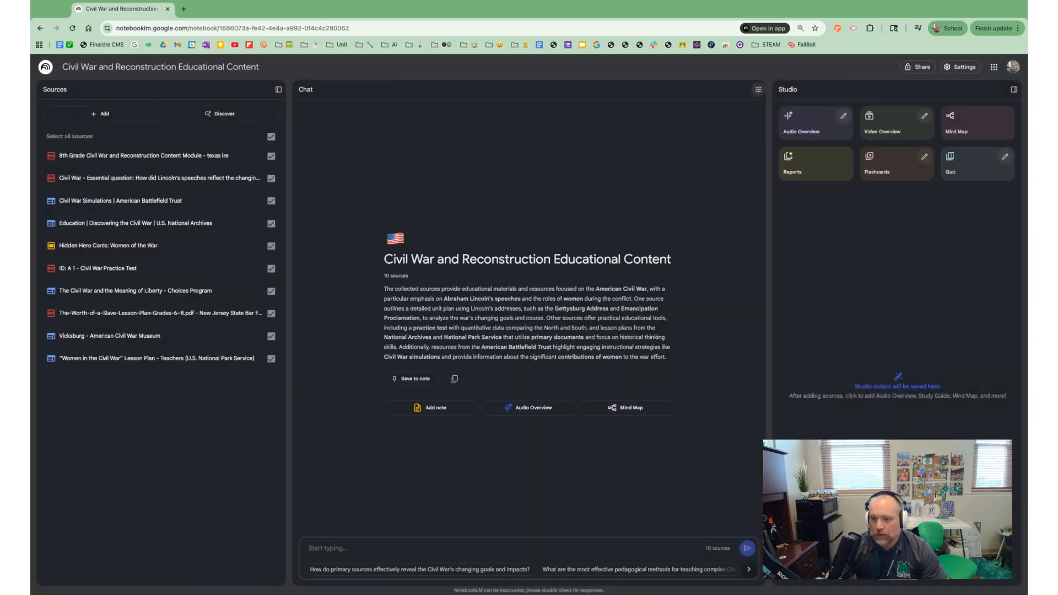
# - Ask the chat "what are some key battles from the civil war?" and check the source passages cited in its answer
pyautogui.click(410, 551)
pyautogui.write('what are')
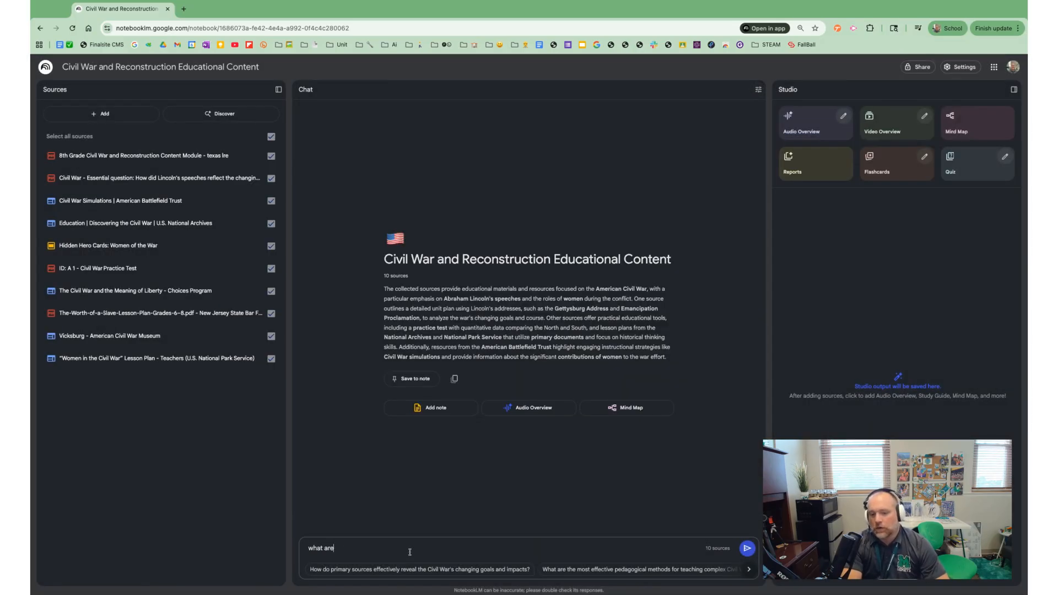
pyautogui.write(' some key battles from the')
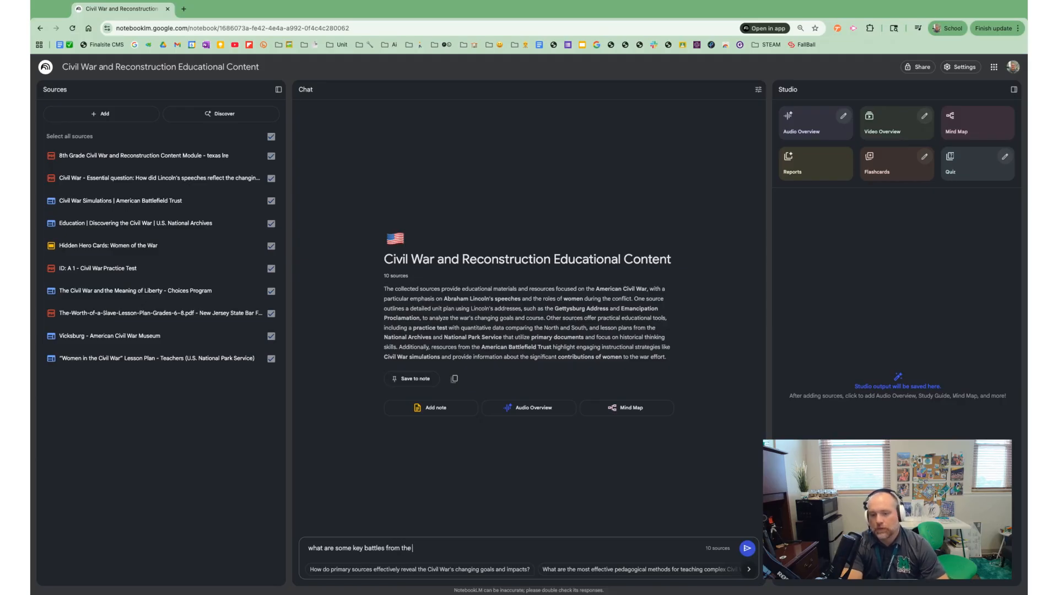
pyautogui.write(' civil war?')
pyautogui.press('Return')
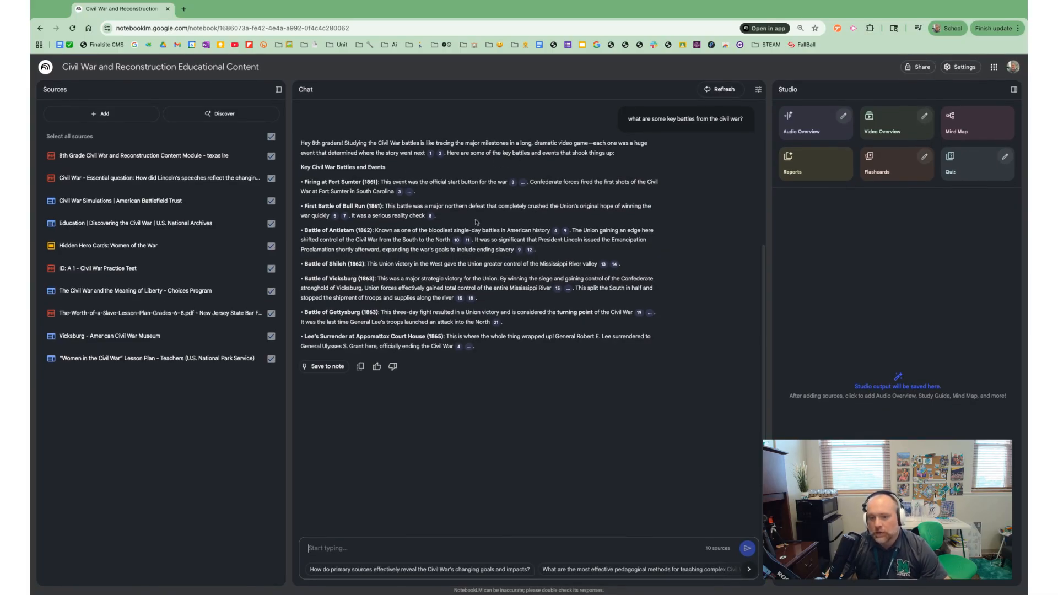
pyautogui.moveTo(461, 301)
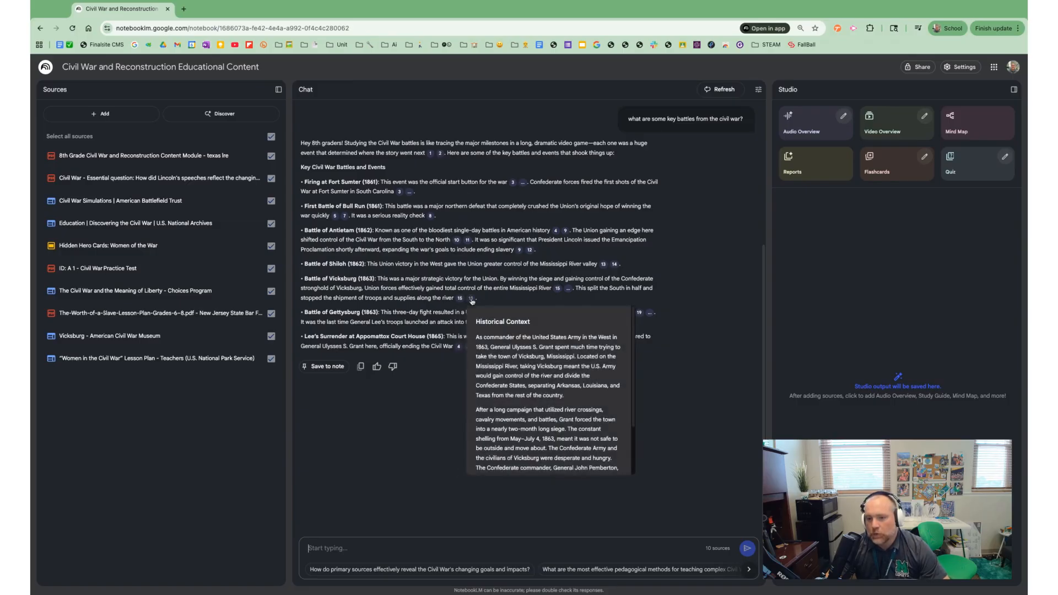
pyautogui.moveTo(557, 293)
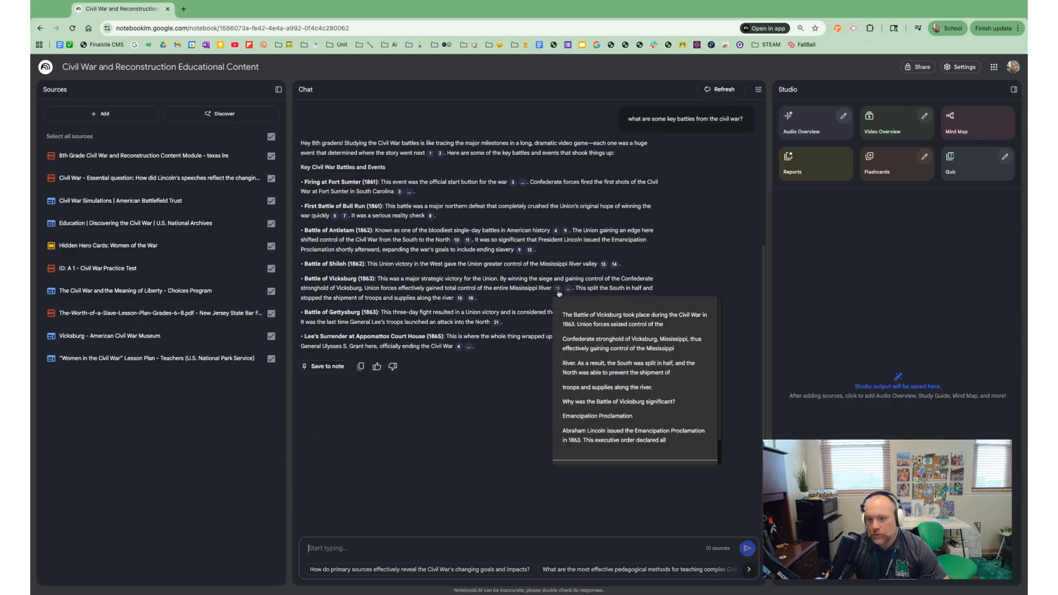
pyautogui.moveTo(606, 268)
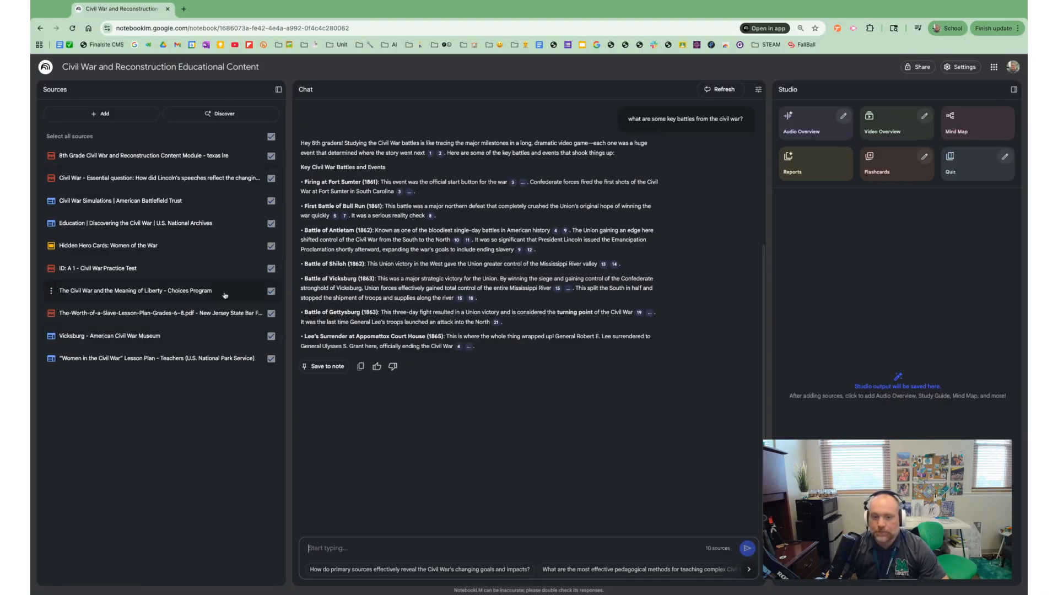
# - Generate an Audio Overview in the Brief format, in English, focused on "The role of women in the civil war"
pyautogui.click(843, 118)
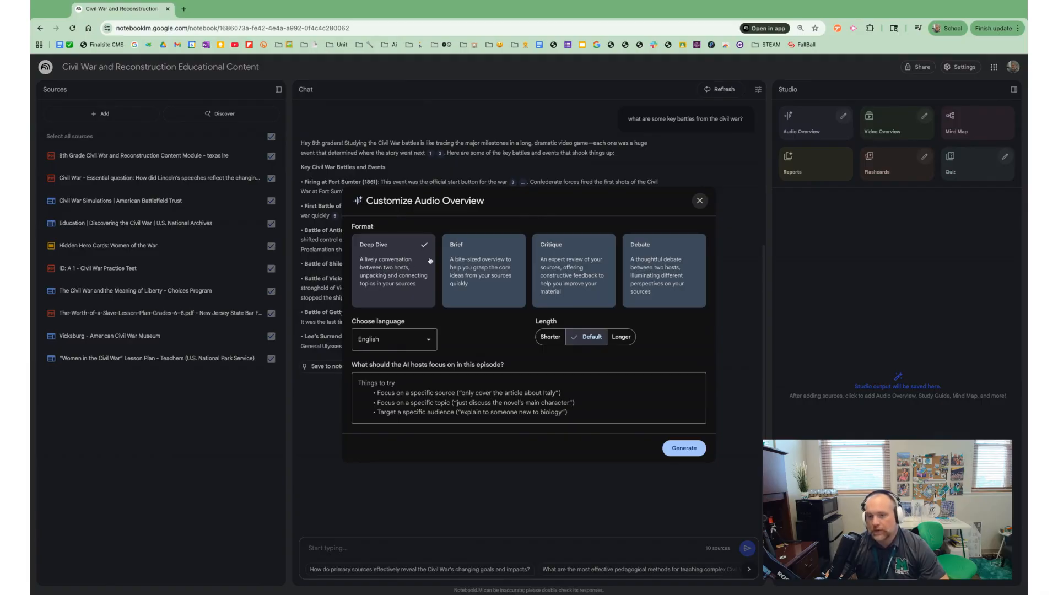
pyautogui.click(487, 266)
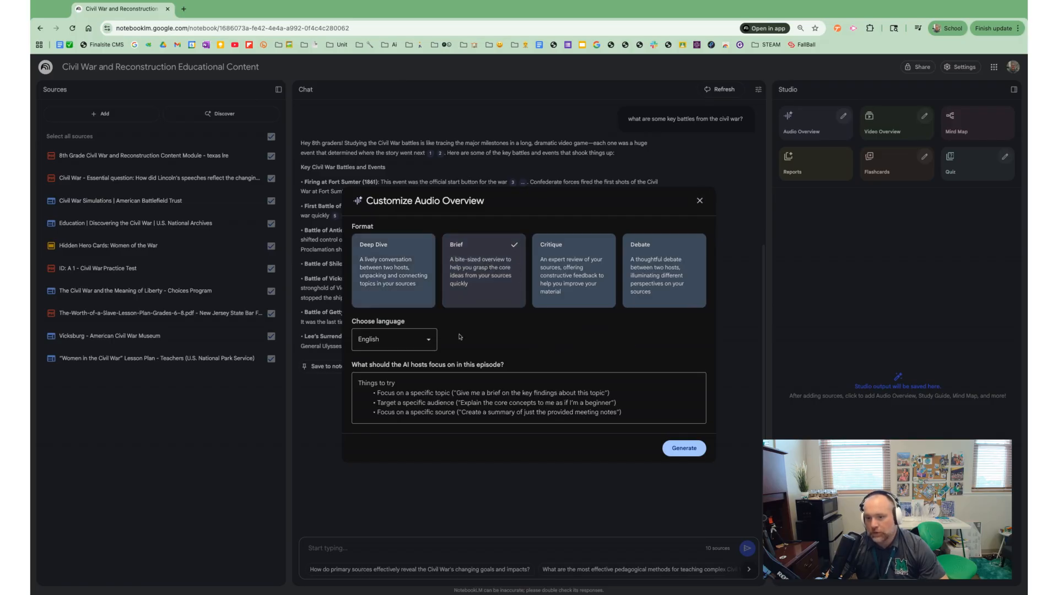
pyautogui.click(423, 341)
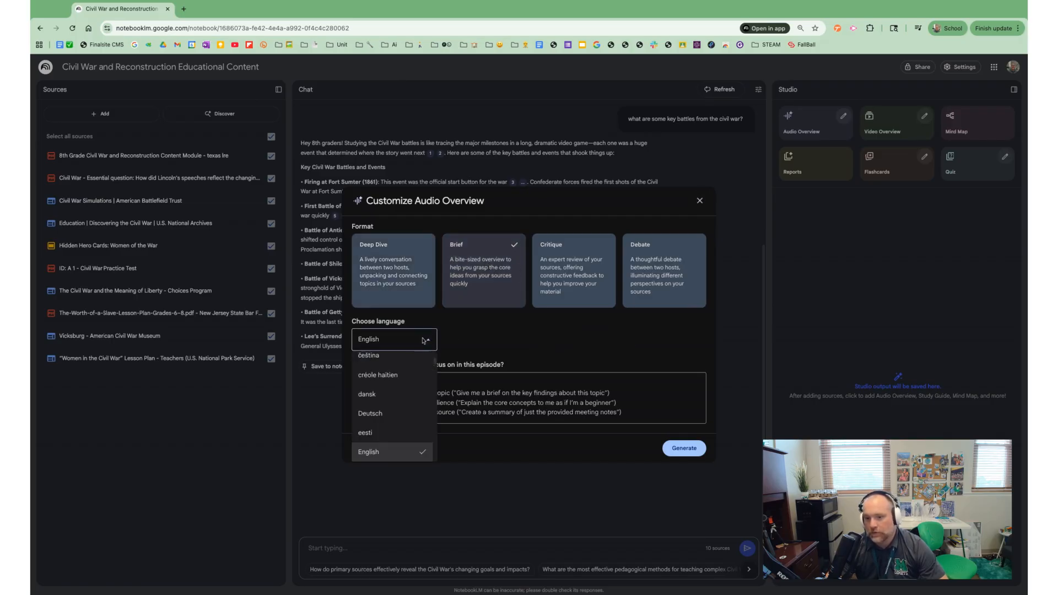
pyautogui.click(407, 453)
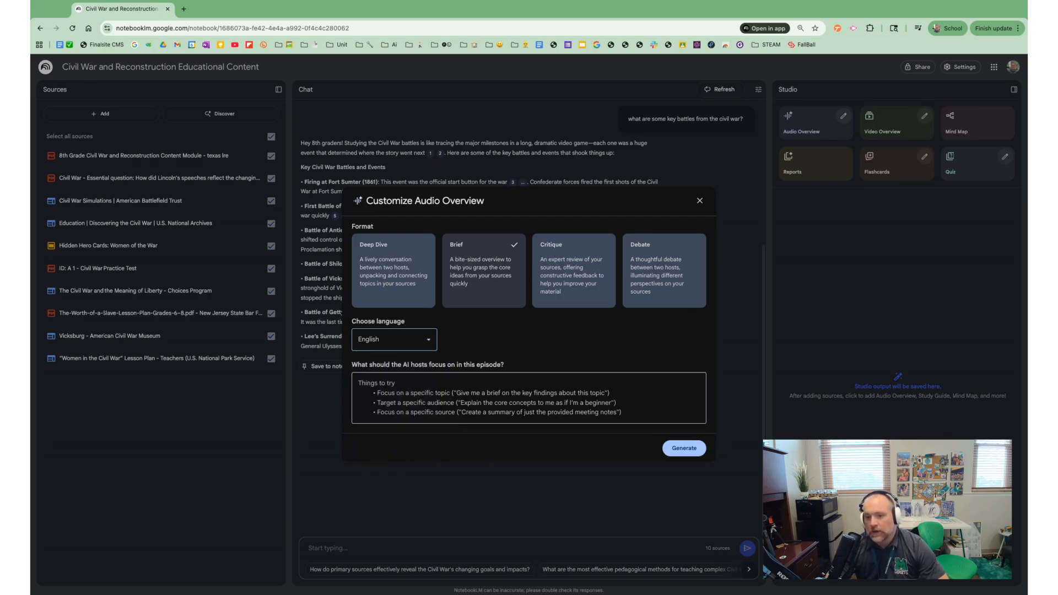
pyautogui.click(435, 393)
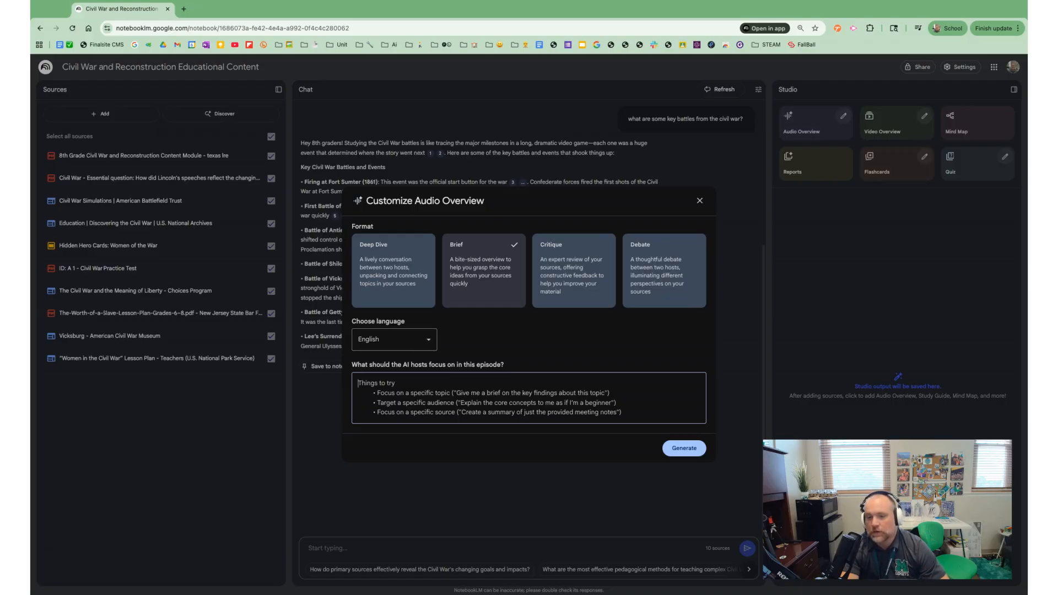
pyautogui.write('T')
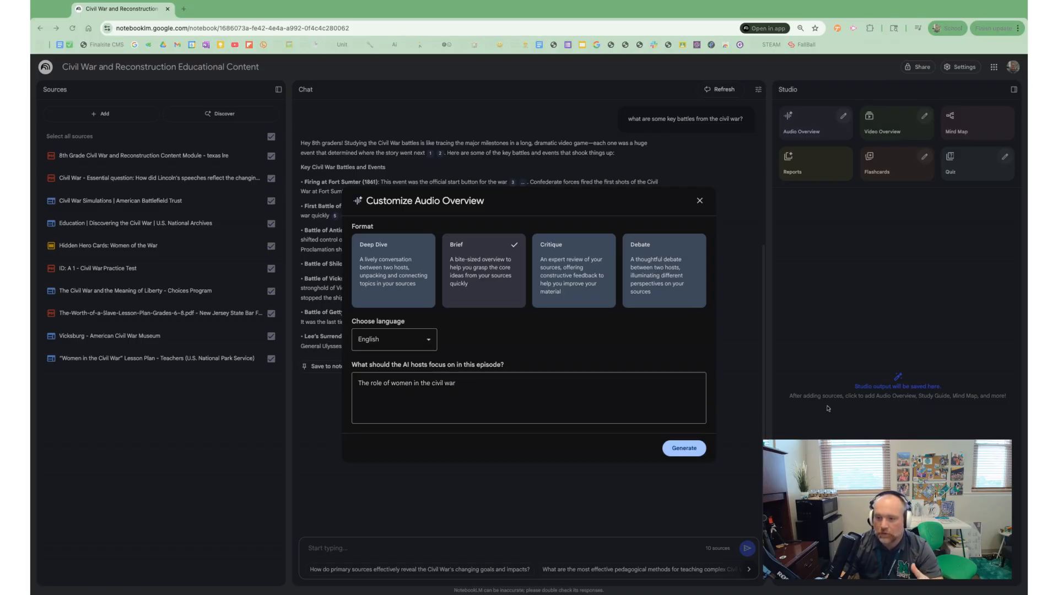
pyautogui.click(684, 449)
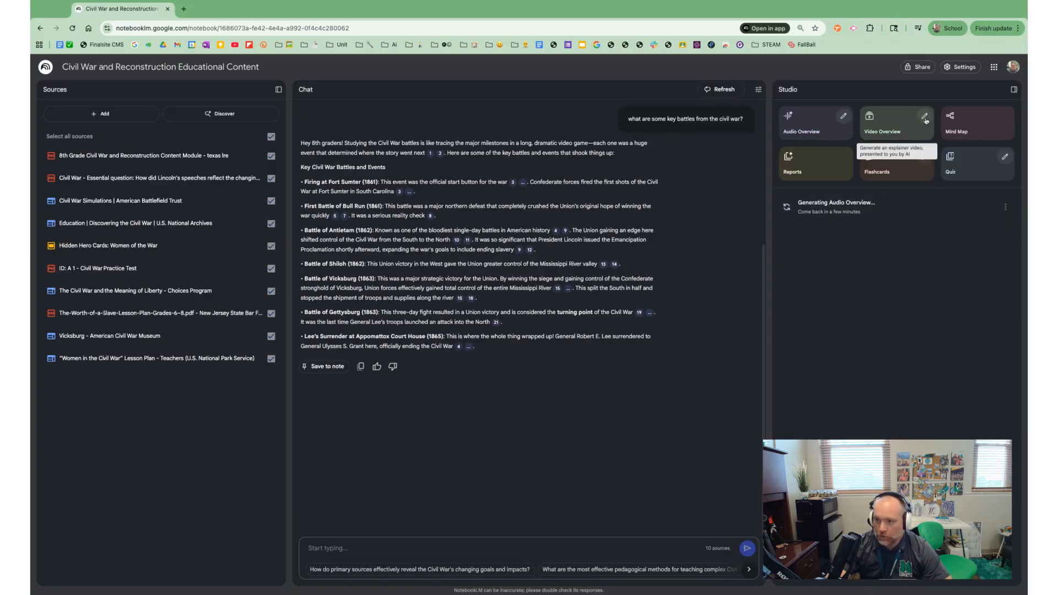
# - Generate a Video Overview without customizing it, and save the chat's answer about key battles as a note
pyautogui.click(888, 129)
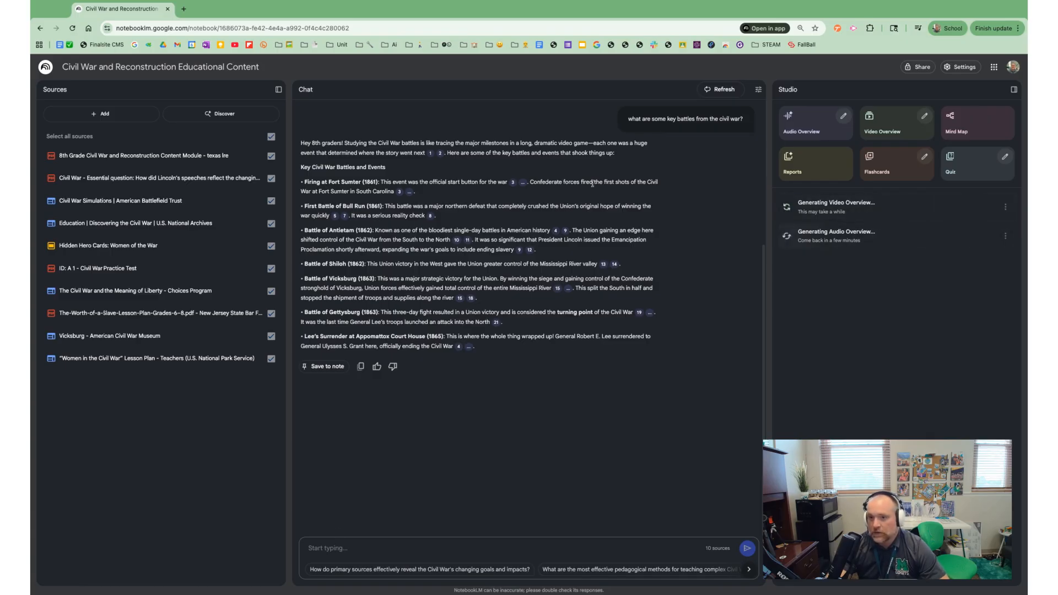
pyautogui.click(334, 368)
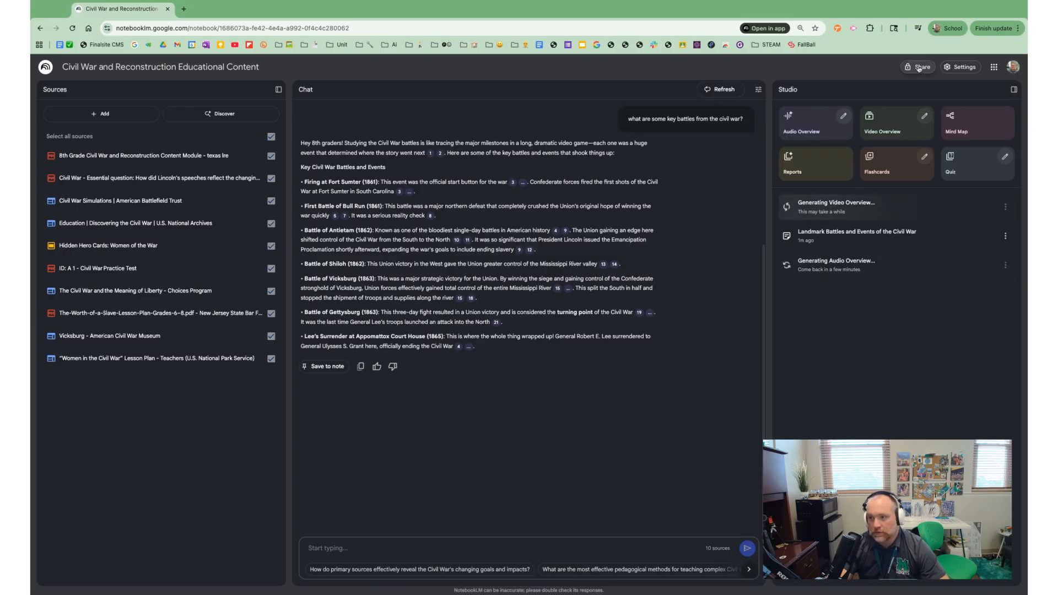
# - Switch to Schoology in a new browser tab, sign in with the school Google account, and open the course "Demonstration Course: Bell 1"
pyautogui.click(184, 9)
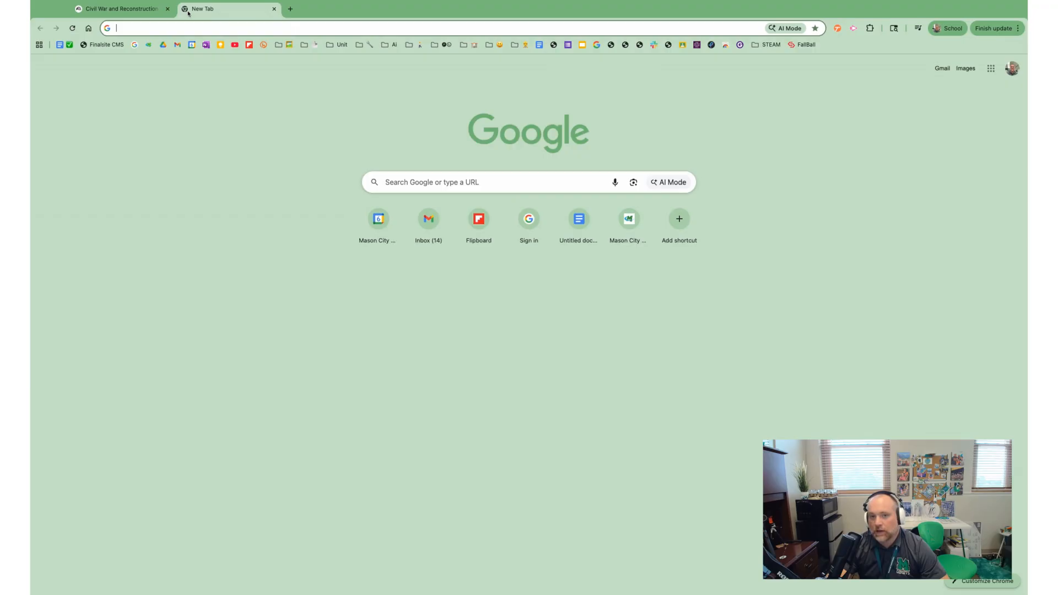
pyautogui.click(135, 46)
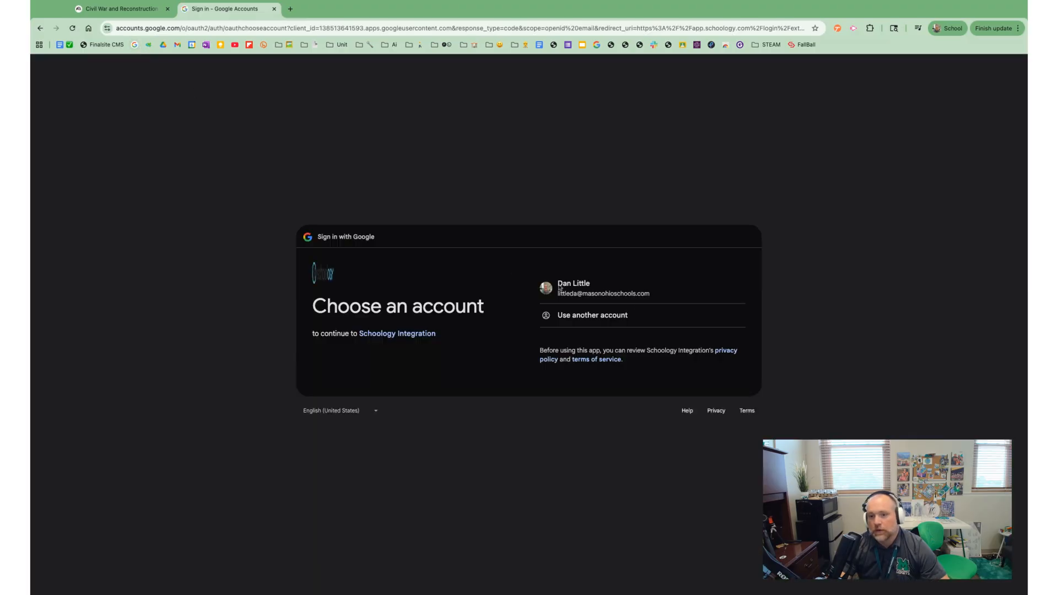
pyautogui.click(618, 293)
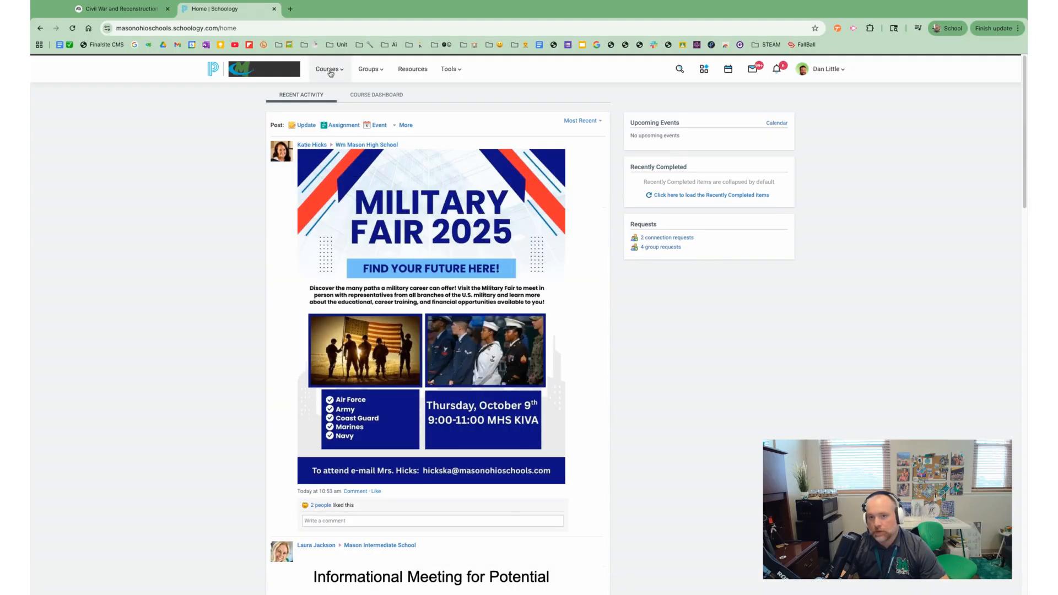
pyautogui.click(328, 69)
pyautogui.click(287, 171)
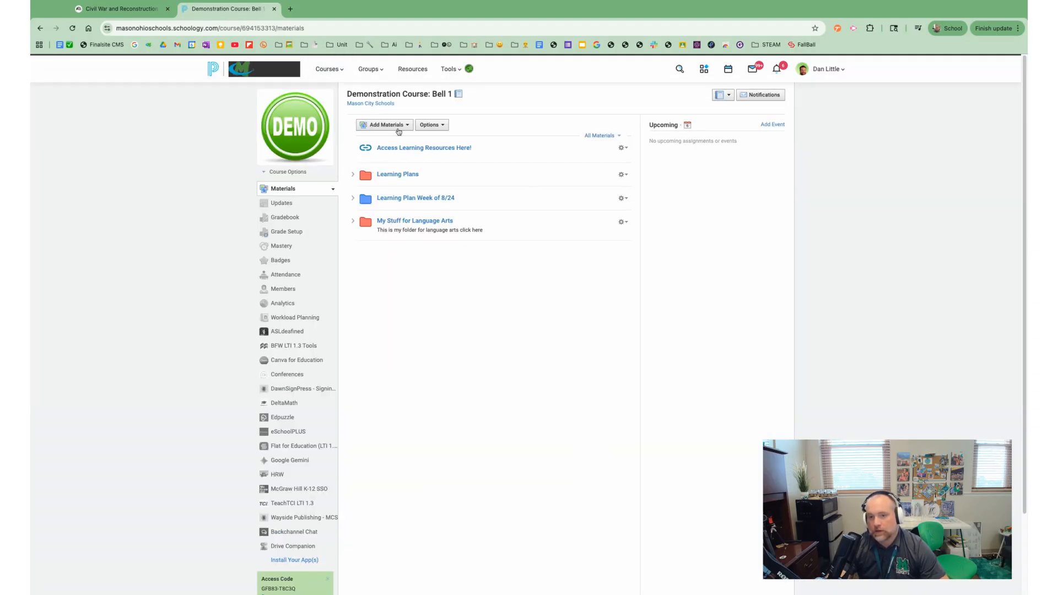
# - Start adding a Google Gemini material to the course and open the selection of a NotebookLM notebook
pyautogui.click(399, 128)
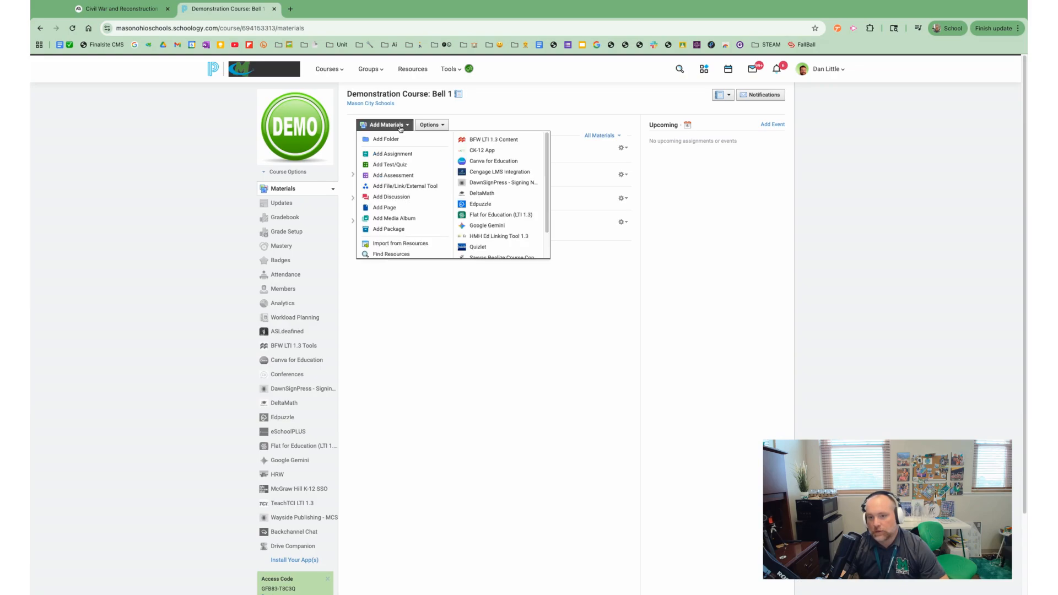
pyautogui.click(486, 226)
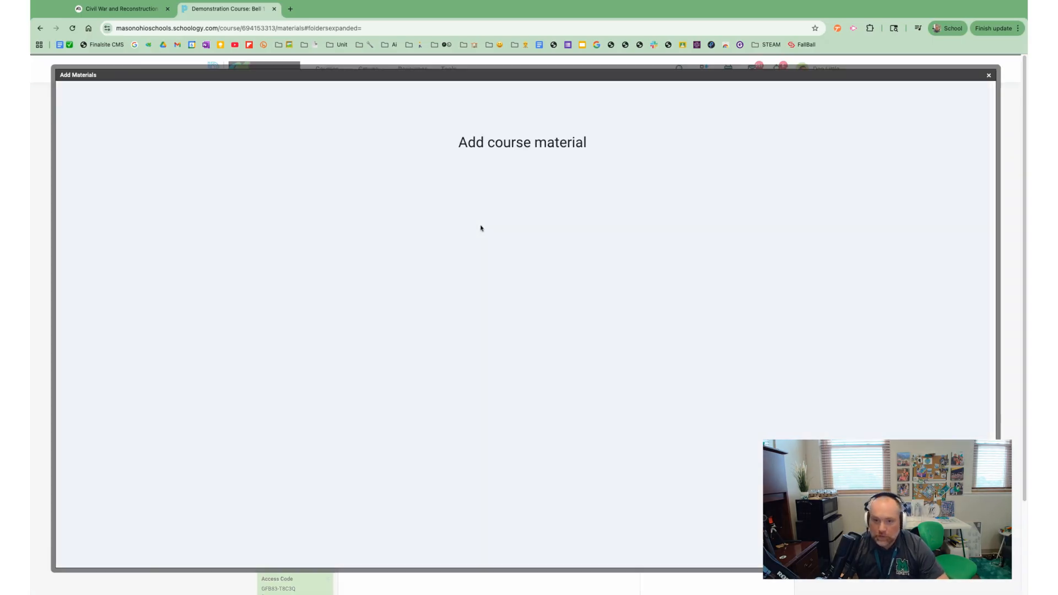
pyautogui.click(462, 272)
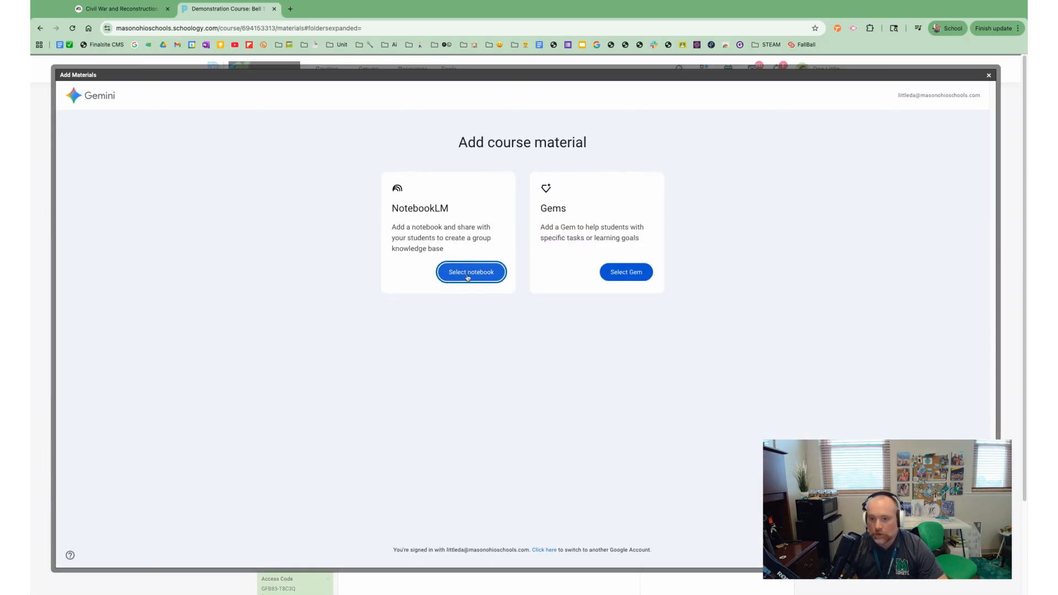